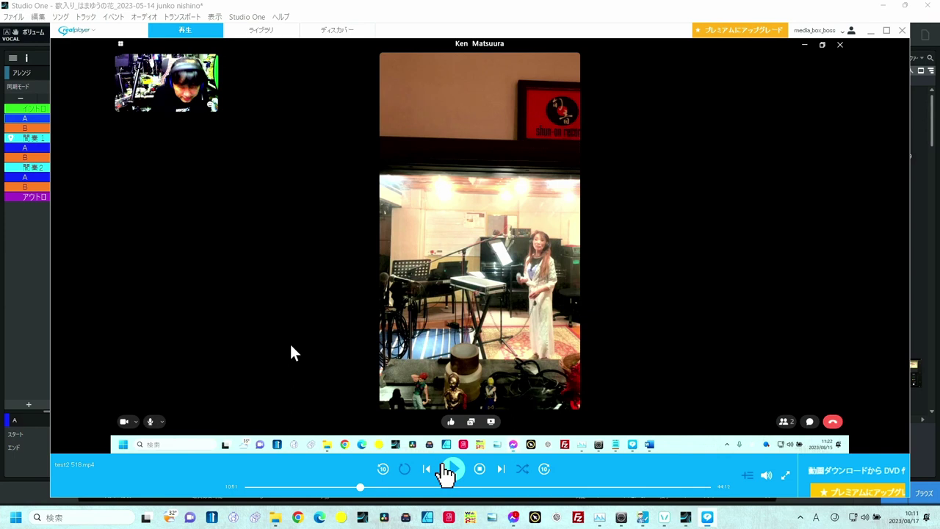
# Play the recorded remote vocal session video test2 518.mp4 for a while and pause it
pyautogui.click(449, 471)
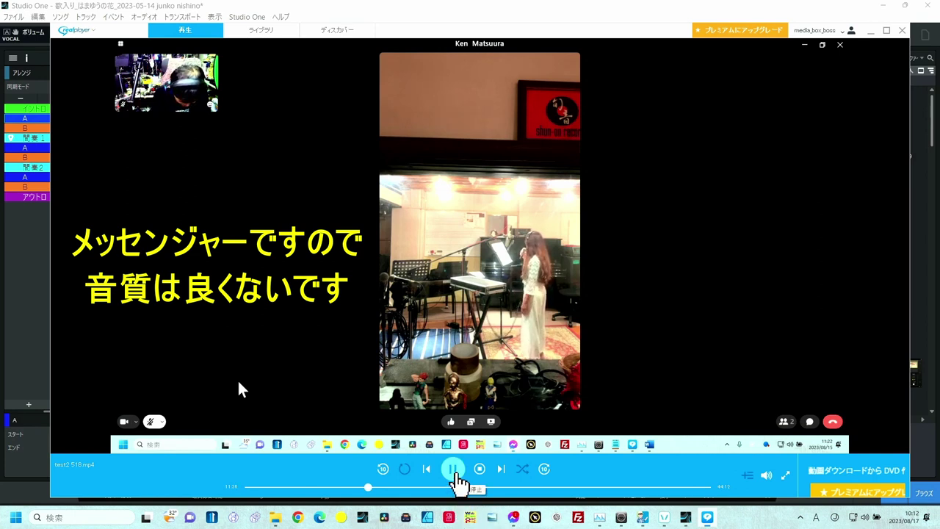
pyautogui.click(457, 482)
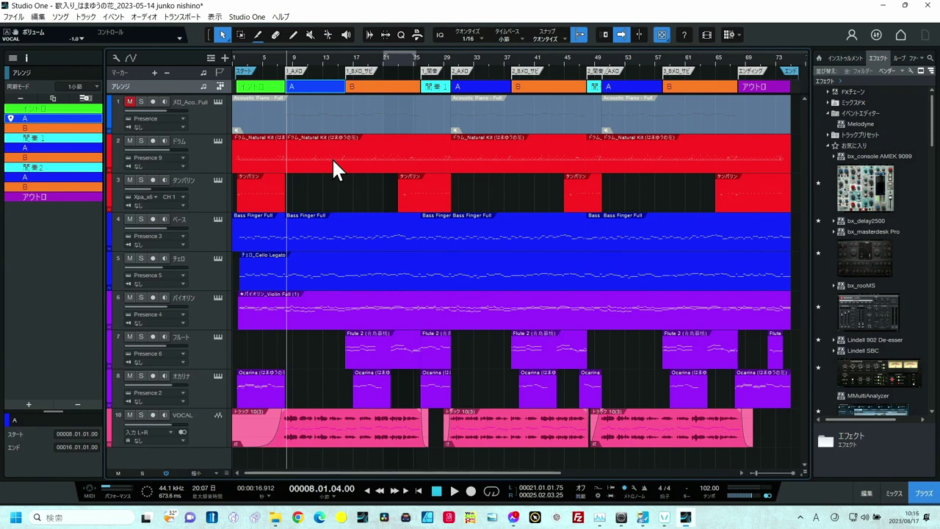
# Switch to Studio One and play the full arrangement from the first B section
pyautogui.click(370, 87)
pyautogui.press('space')
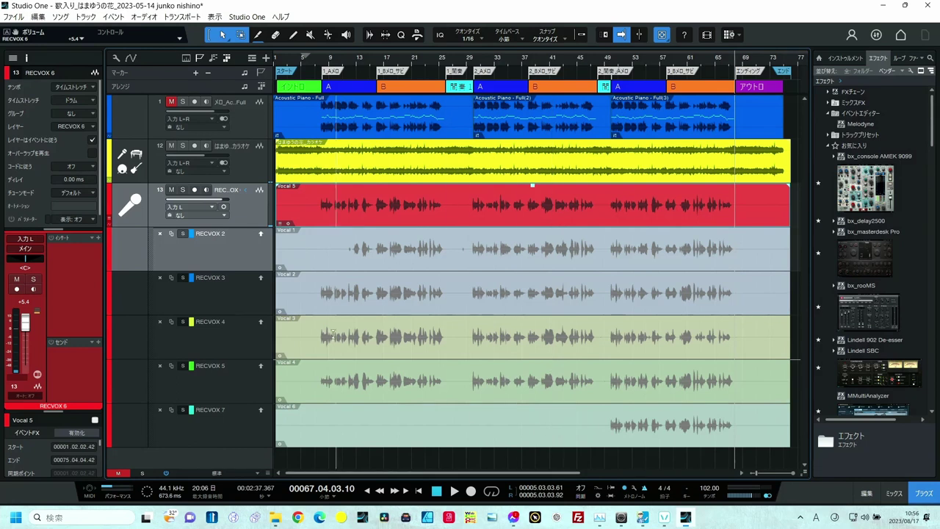
# Look over vocal layers RECVOX 7 and RECVOX 2, and play the active vocal take from just before the first A section
pyautogui.click(220, 433)
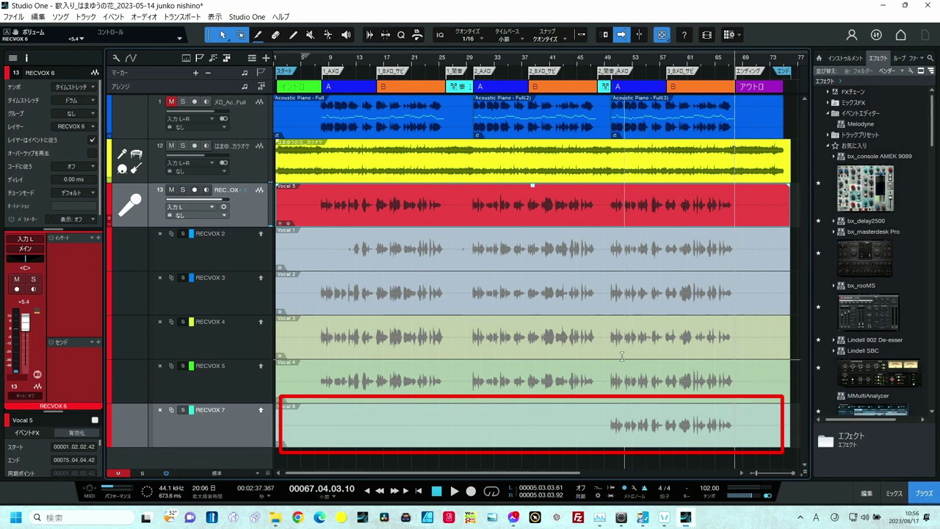
pyautogui.click(239, 244)
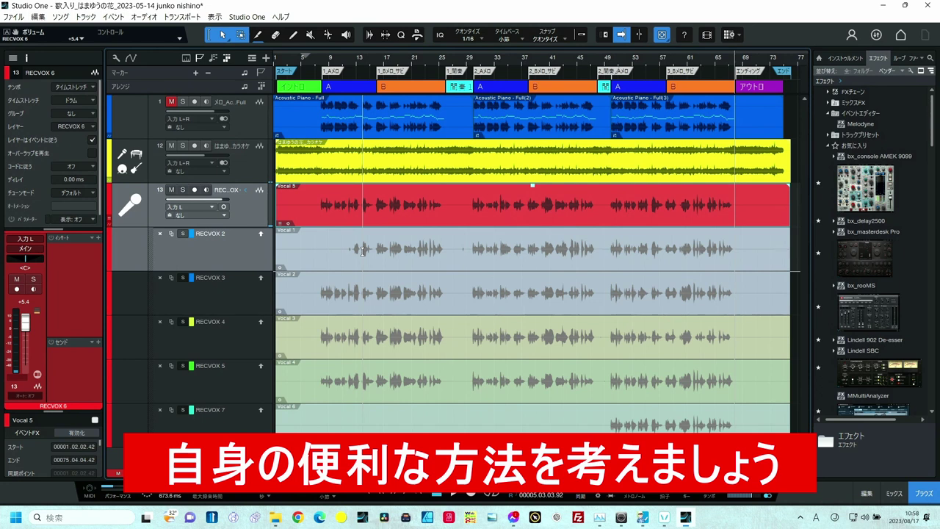
pyautogui.click(315, 58)
pyautogui.press('space')
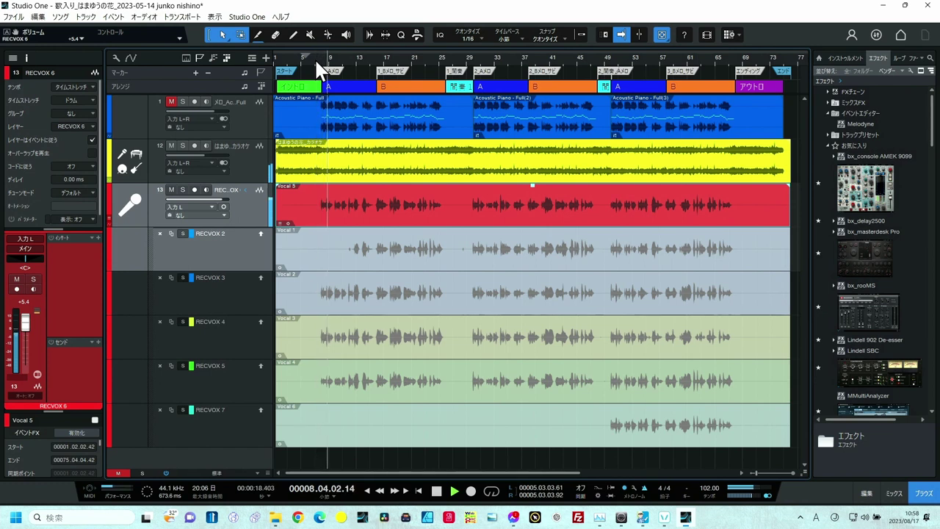
pyautogui.moveTo(344, 59); pyautogui.dragTo(384, 75)
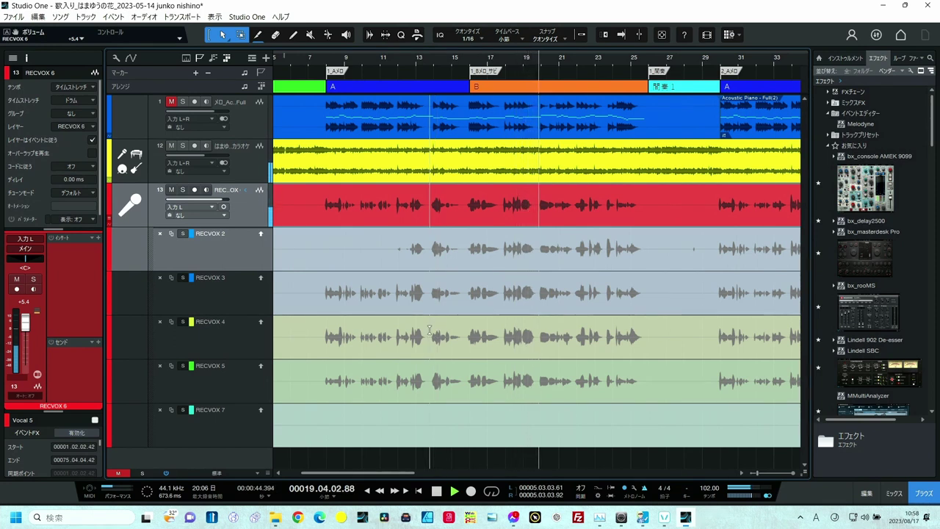
# Stop playback and delete the weak phrase between about bars 17 and 19 from the active vocal take
pyautogui.press('space')
pyautogui.press('f')
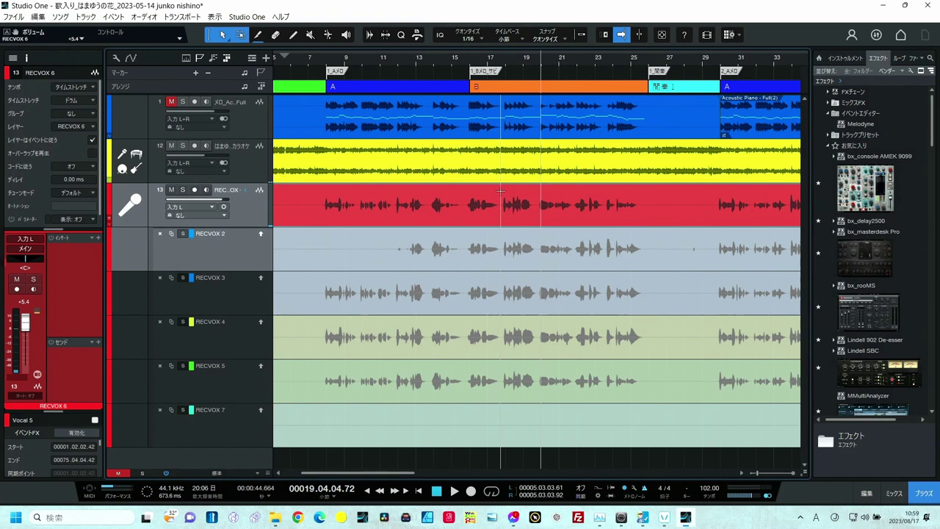
pyautogui.moveTo(500, 207); pyautogui.dragTo(538, 221)
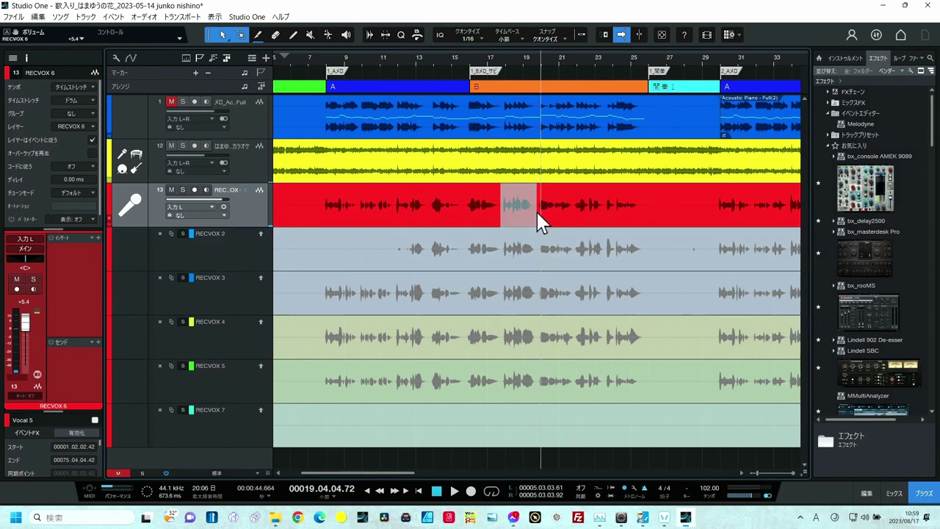
pyautogui.press('Delete')
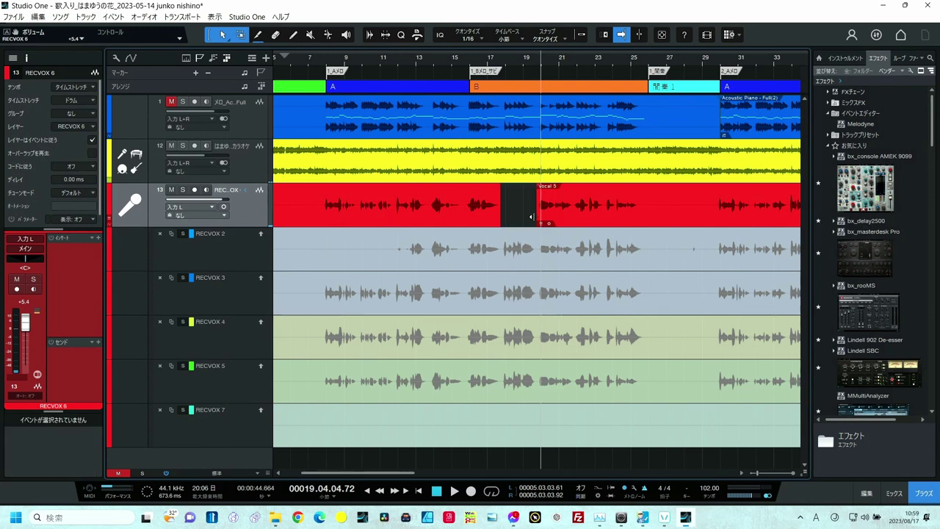
# Listen to the rest of the active vocal take from bar 19 and from the second A section to about bar 47
pyautogui.click(539, 63)
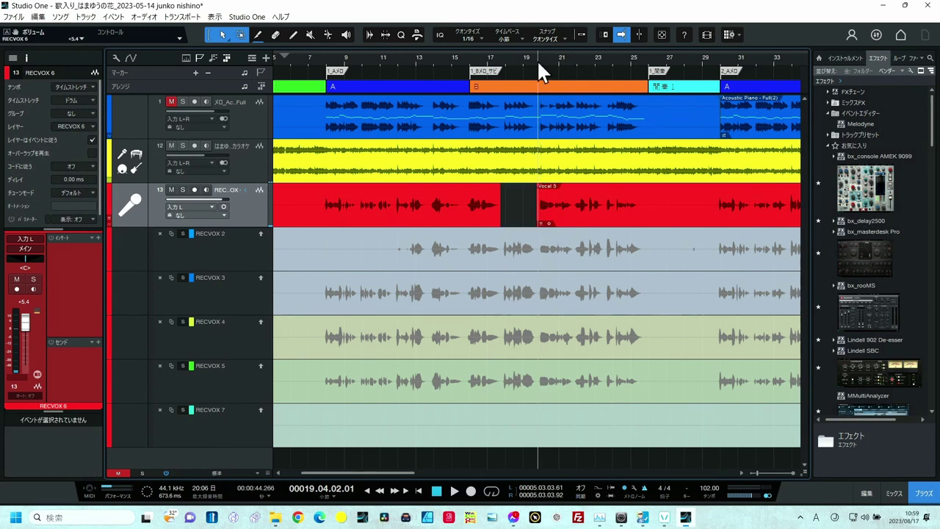
pyautogui.press('space')
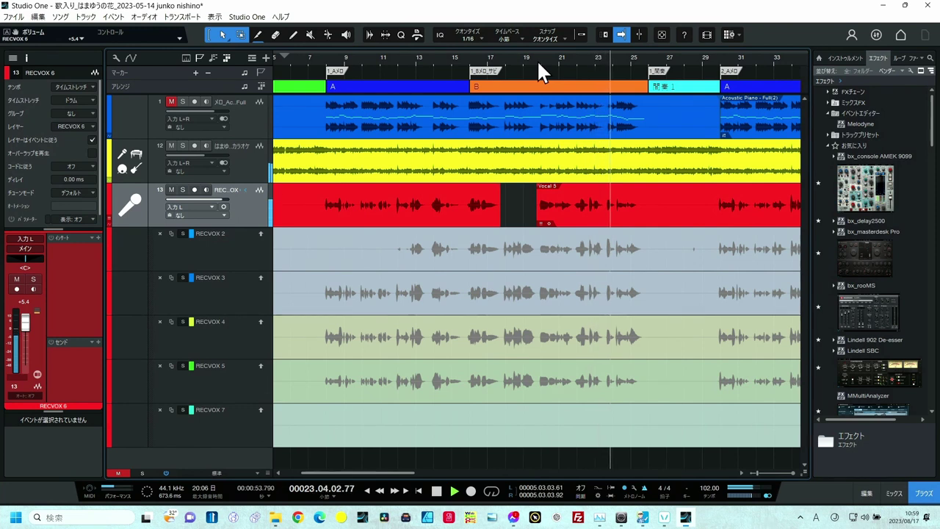
pyautogui.moveTo(537, 61); pyautogui.dragTo(525, 49)
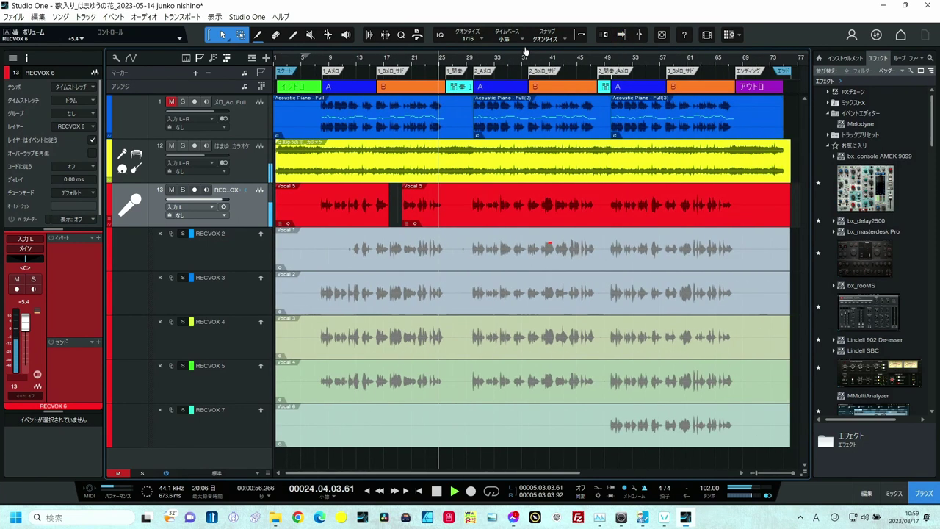
pyautogui.click(473, 59)
pyautogui.press('f')
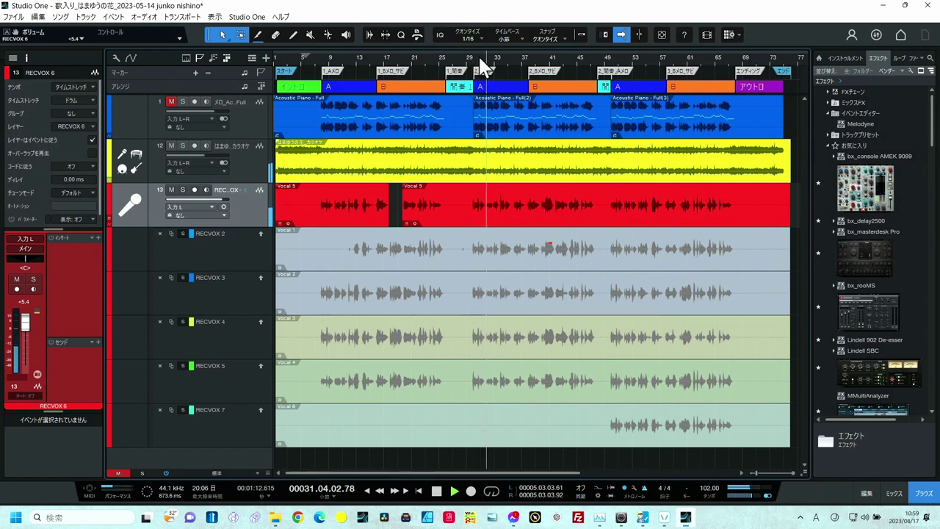
pyautogui.moveTo(499, 56); pyautogui.dragTo(498, 71)
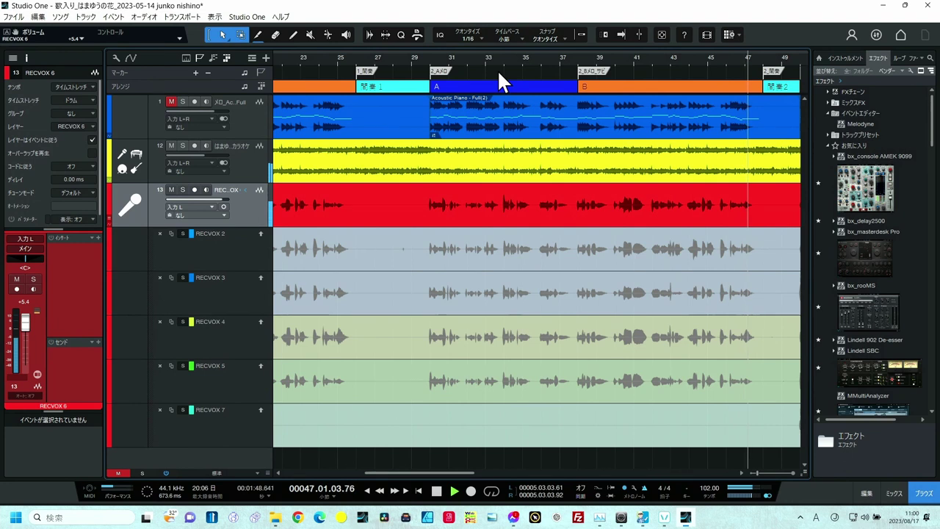
pyautogui.press('f')
pyautogui.press('space')
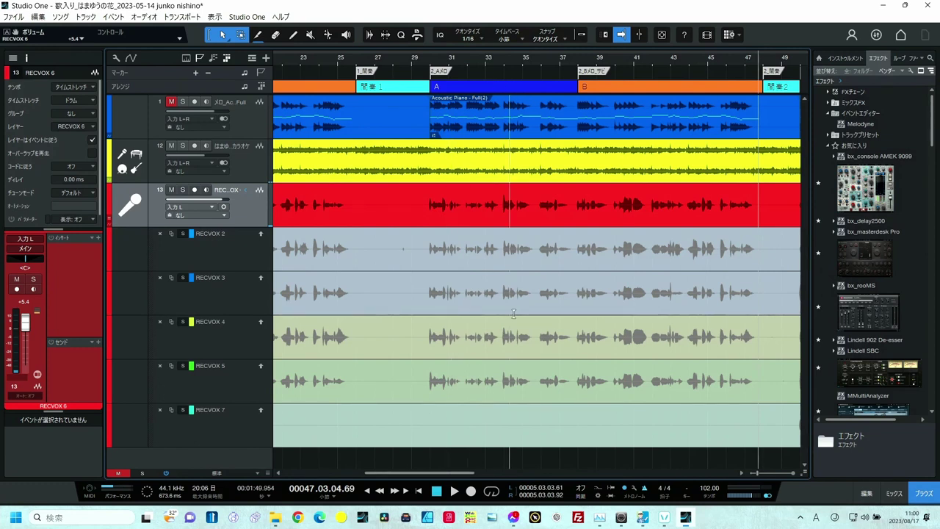
# Try making the RECVOX 2 layer the active vocal take, and undo the swap
pyautogui.click(244, 258)
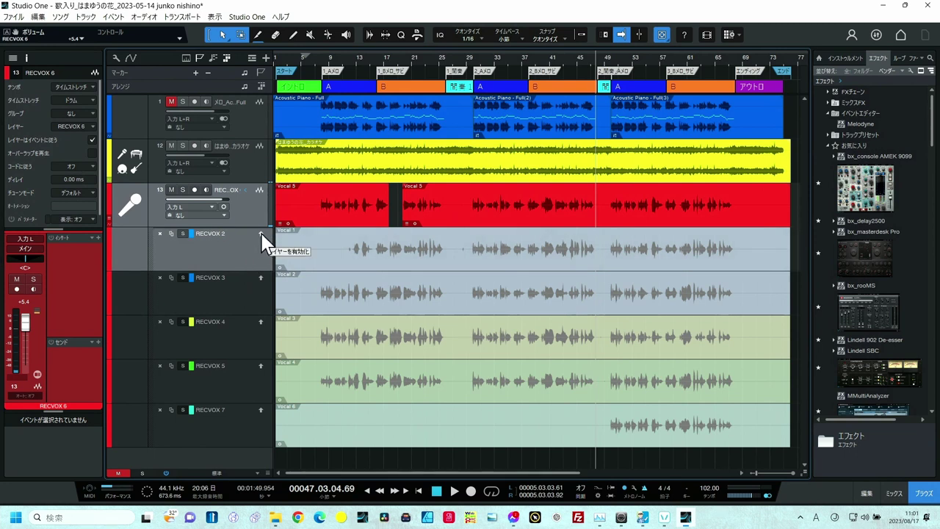
pyautogui.click(261, 234)
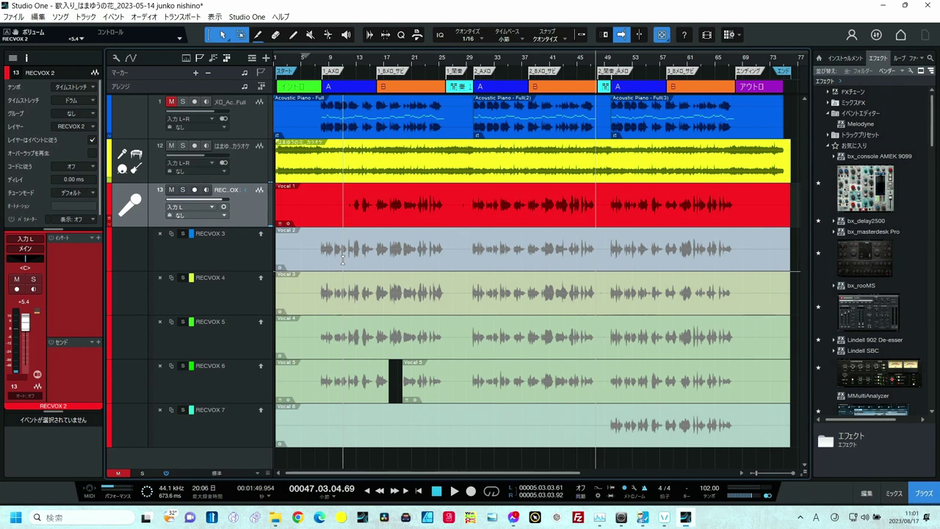
pyautogui.hotkey('ctrl', 'z')
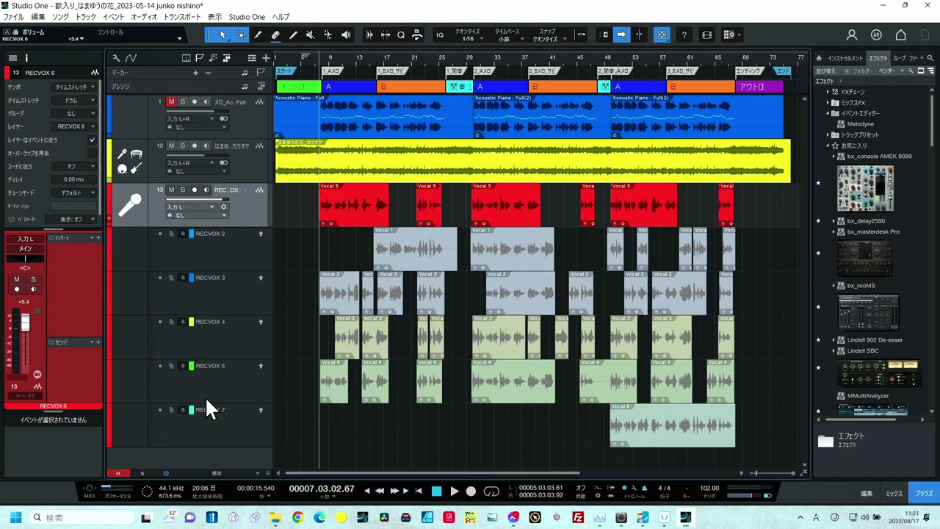
# Show the mixer, try CTC-1 as the Mix FX on the main output, and reset it to none
pyautogui.press('F3')
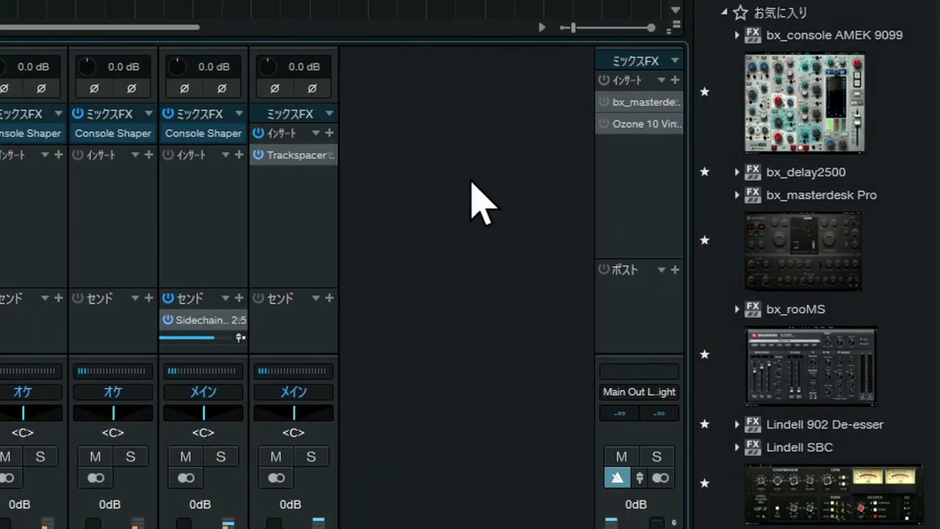
pyautogui.click(630, 64)
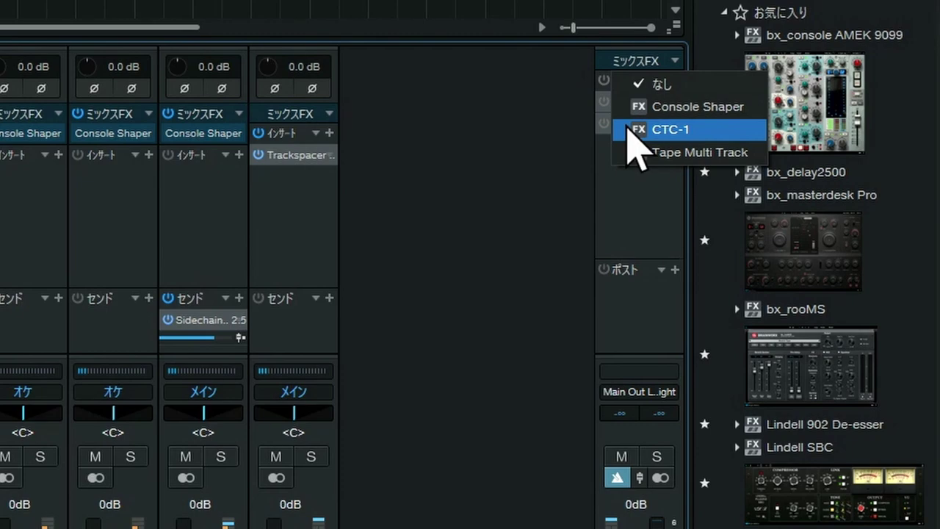
pyautogui.click(630, 128)
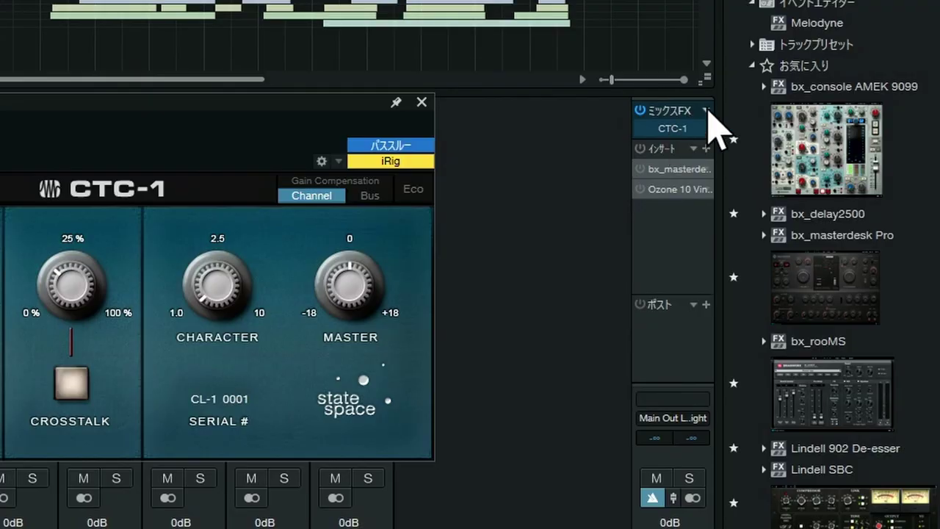
pyautogui.click(705, 110)
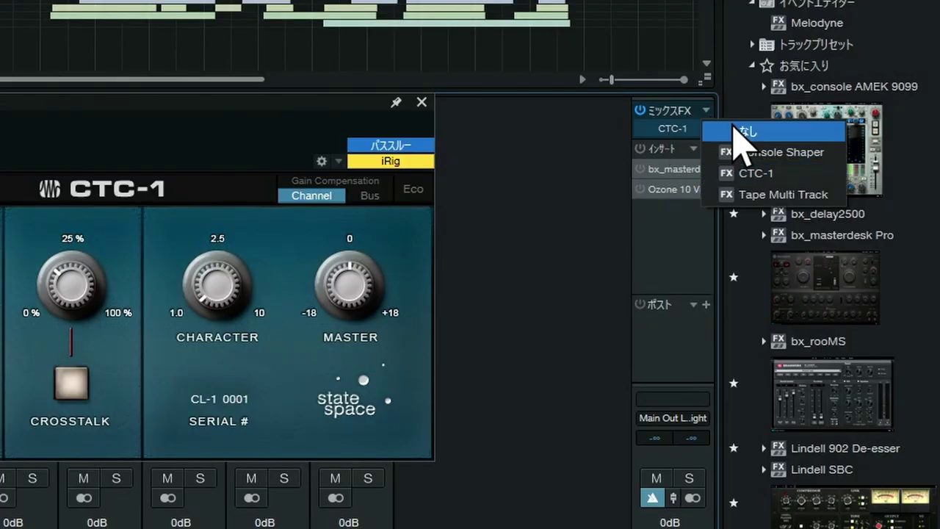
pyautogui.click(736, 130)
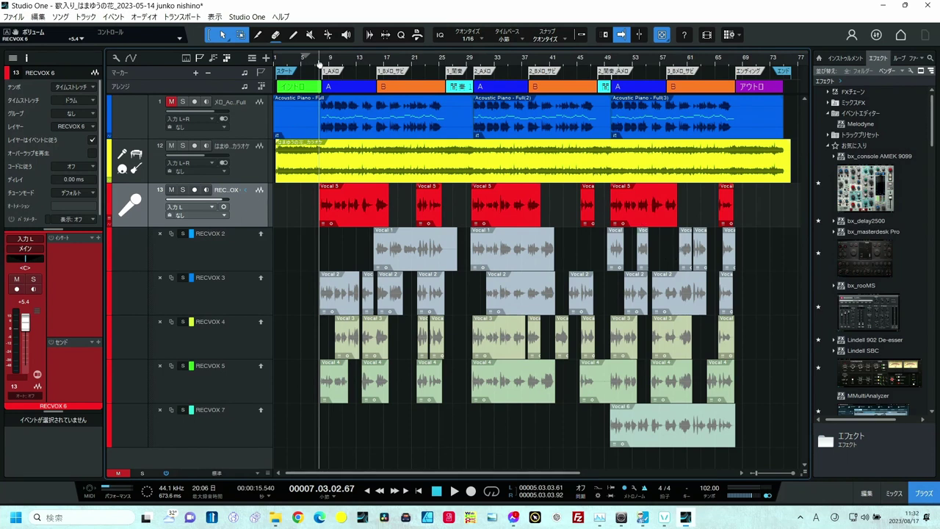
# Audition the opening phrase of the first A section in the active take, then in layers RECVOX 3 and RECVOX 5
pyautogui.moveTo(320, 62); pyautogui.dragTo(342, 94)
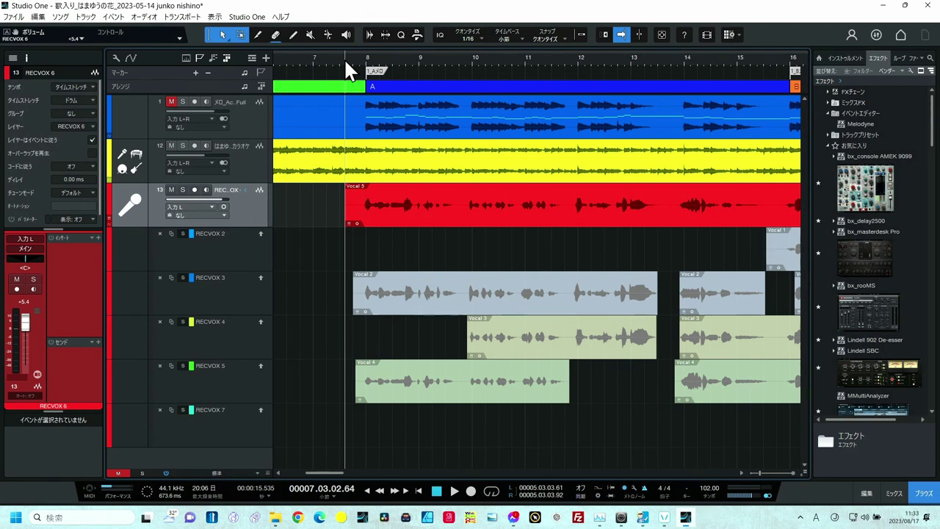
pyautogui.press('space')
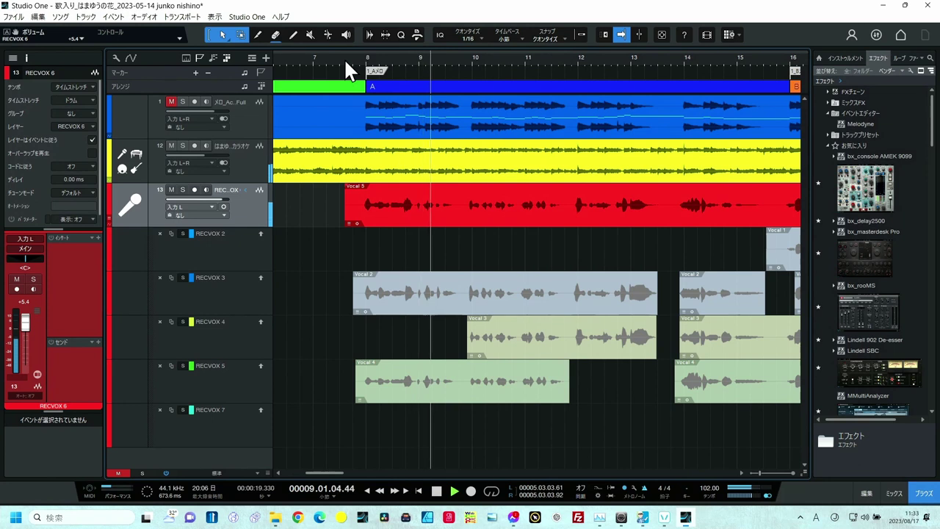
pyautogui.press('space')
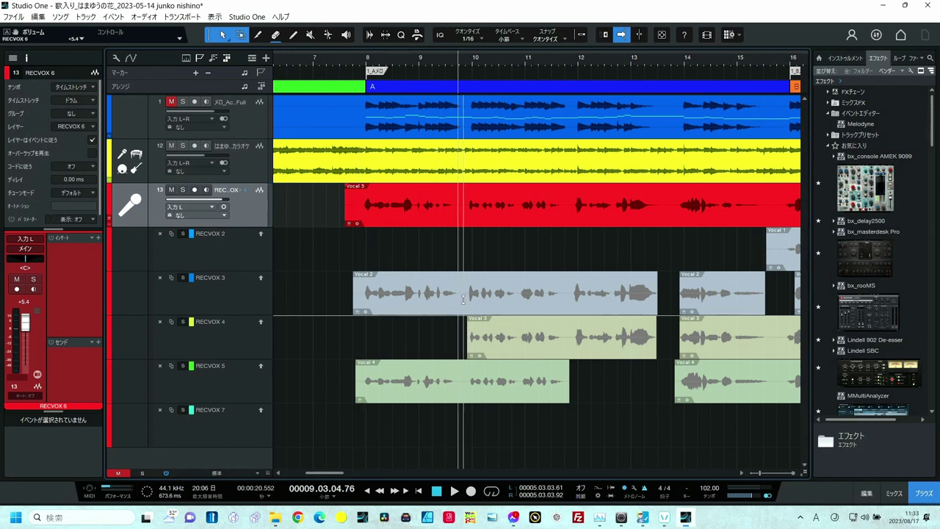
pyautogui.keyDown('alt'); pyautogui.click(365, 290); pyautogui.keyUp('alt')
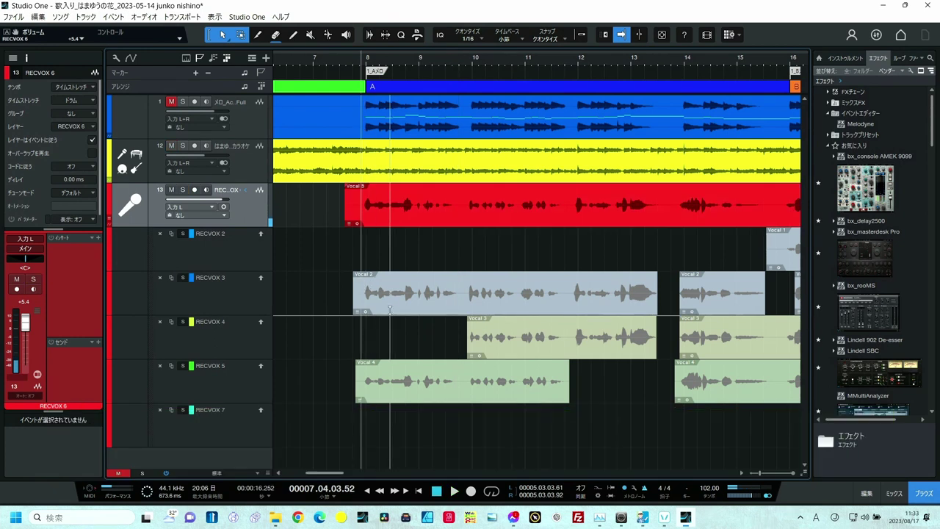
pyautogui.keyDown('alt'); pyautogui.click(360, 372); pyautogui.keyUp('alt')
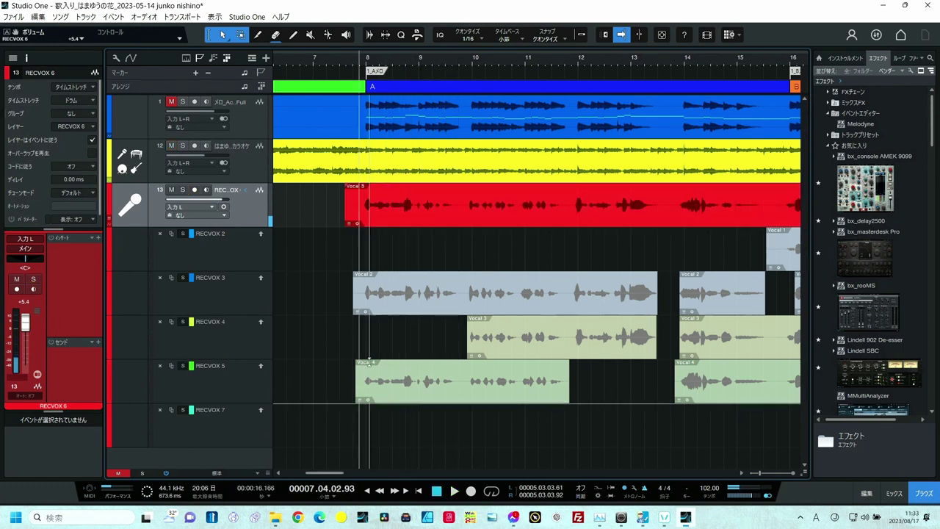
# Replay the opening phrase and compare the active take with layer RECVOX 3 again
pyautogui.click(353, 197)
pyautogui.press('space')
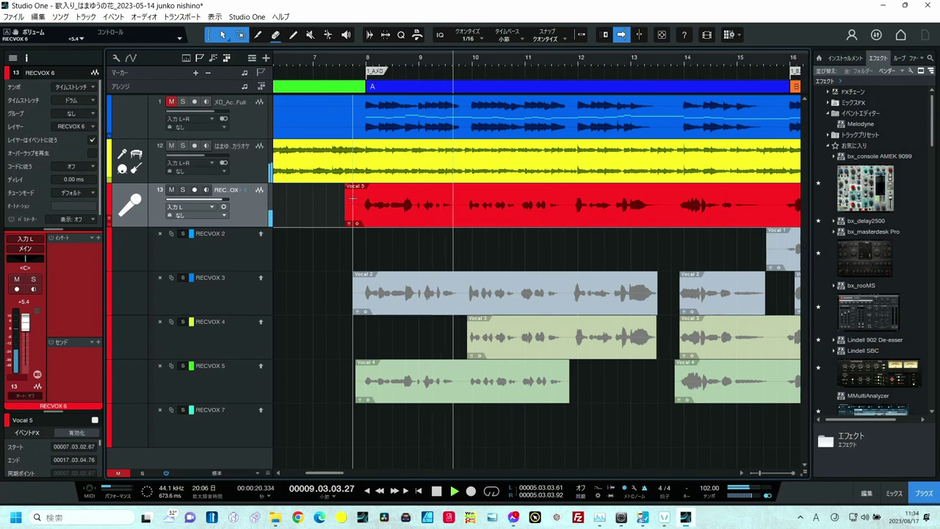
pyautogui.click(363, 290)
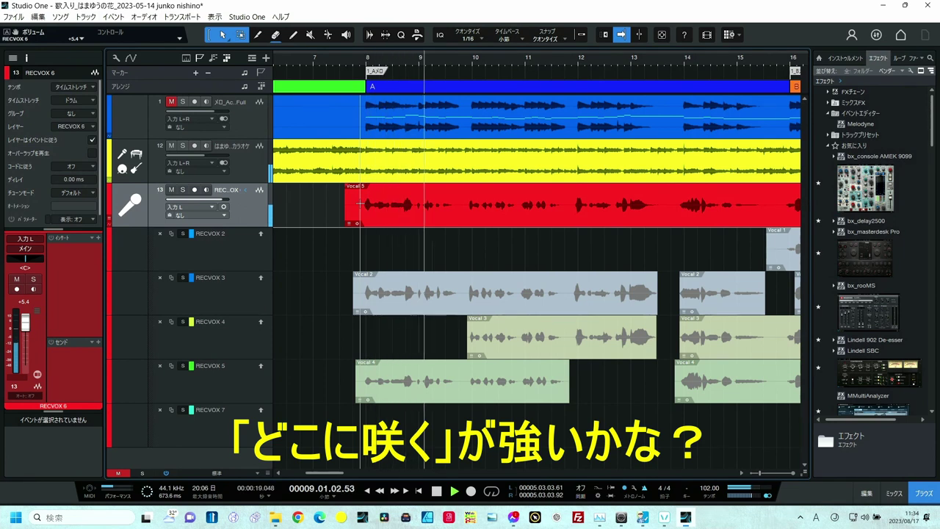
pyautogui.press('space')
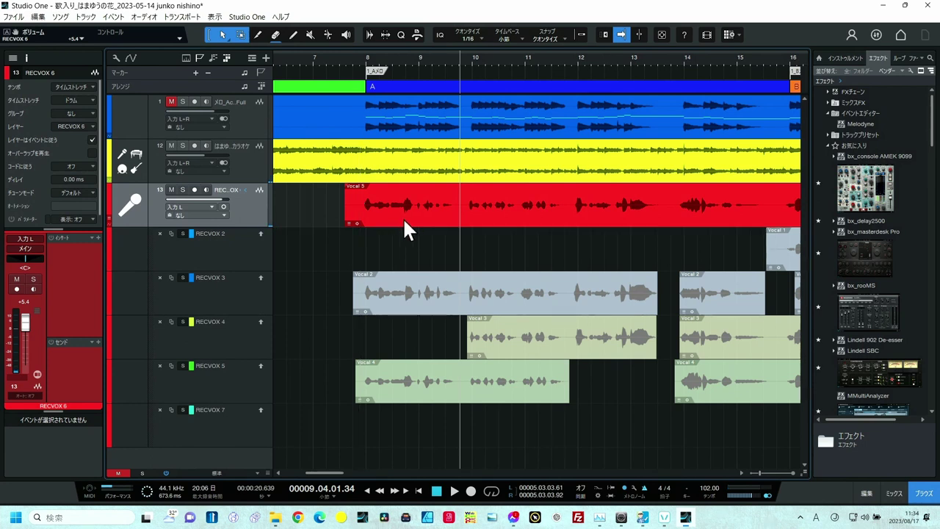
# Audition the second phrase of the first A section in the active take, then in layers RECVOX 3, RECVOX 4 and RECVOX 5
pyautogui.press('space')
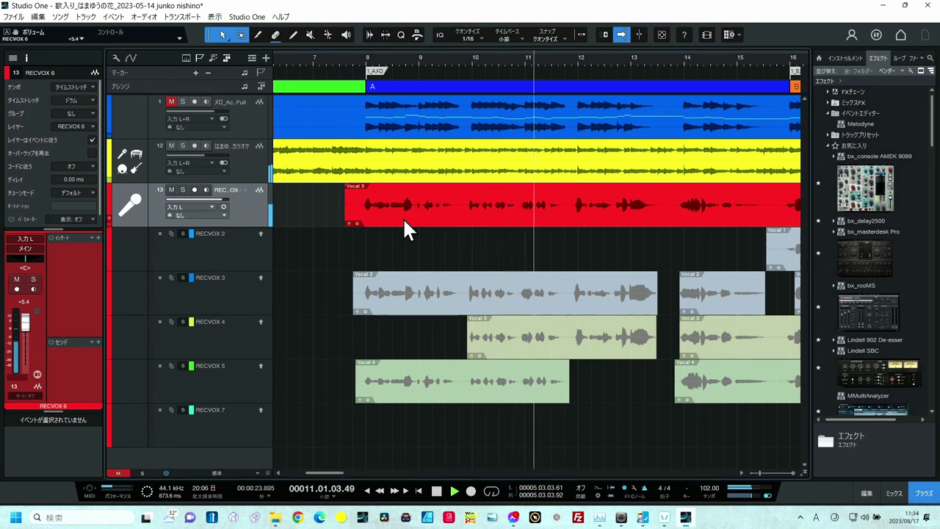
pyautogui.press('space')
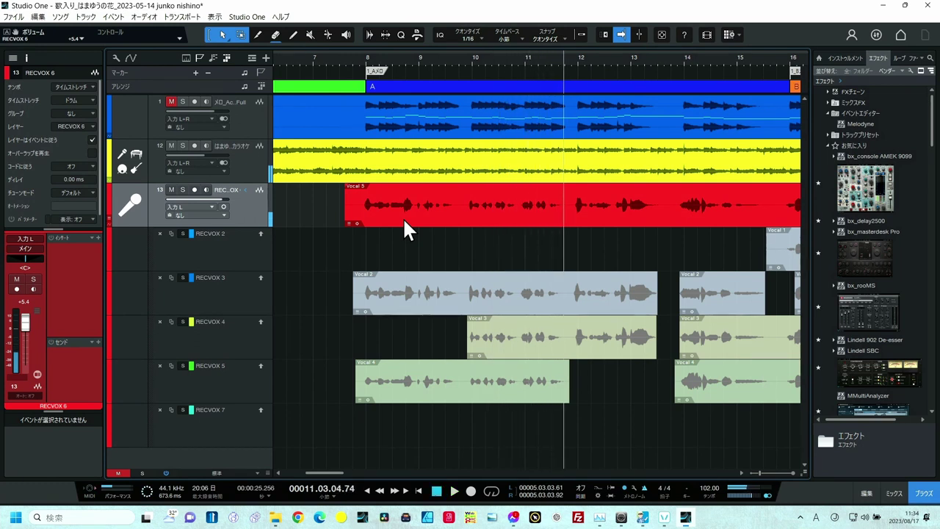
pyautogui.keyDown('alt'); pyautogui.click(464, 293); pyautogui.keyUp('alt')
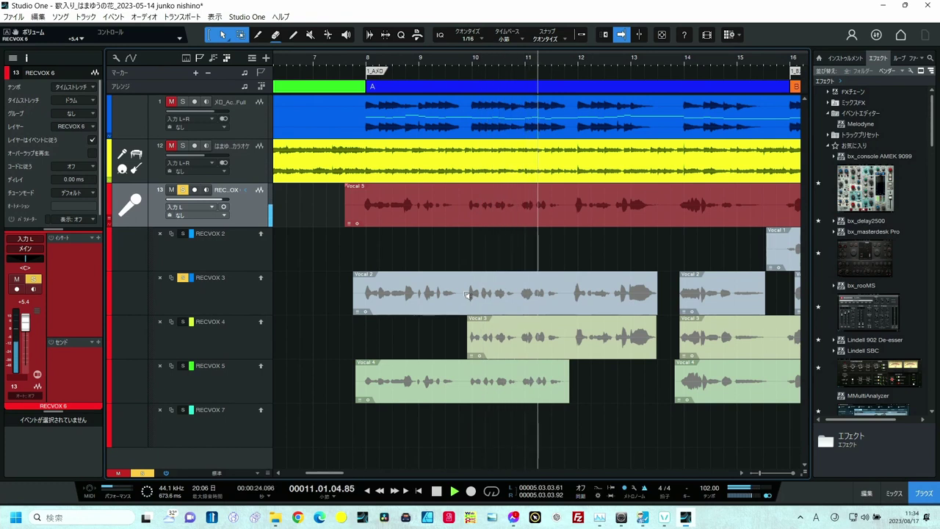
pyautogui.keyDown('alt'); pyautogui.click(466, 333); pyautogui.keyUp('alt')
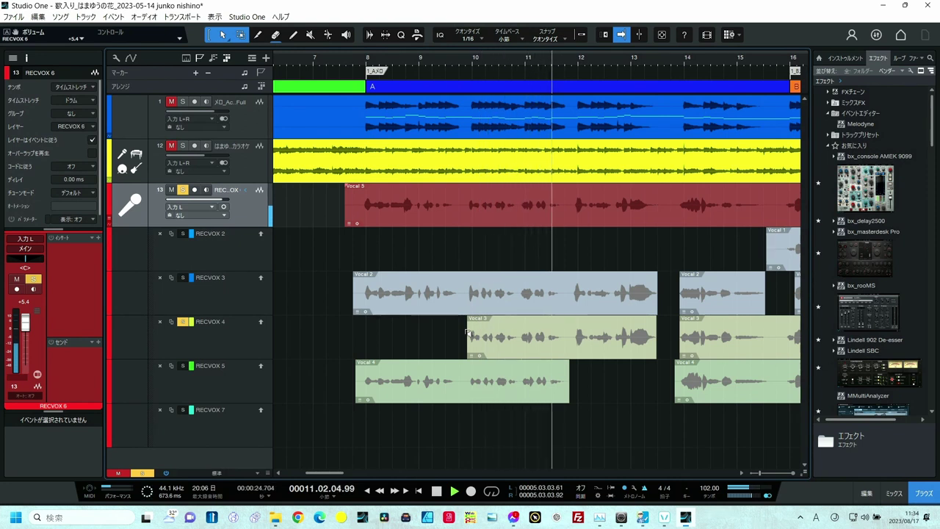
pyautogui.keyDown('alt'); pyautogui.click(467, 378); pyautogui.keyUp('alt')
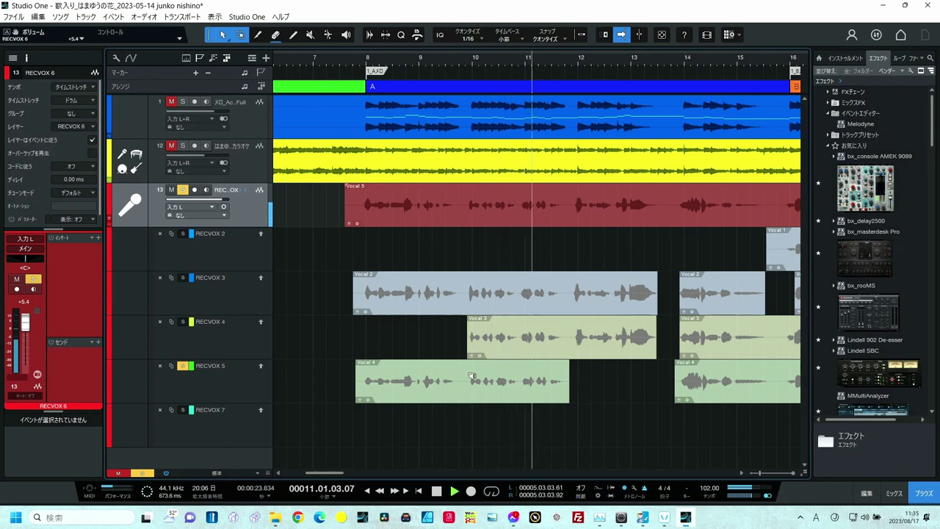
pyautogui.keyDown('alt'); pyautogui.click(467, 375); pyautogui.keyUp('alt')
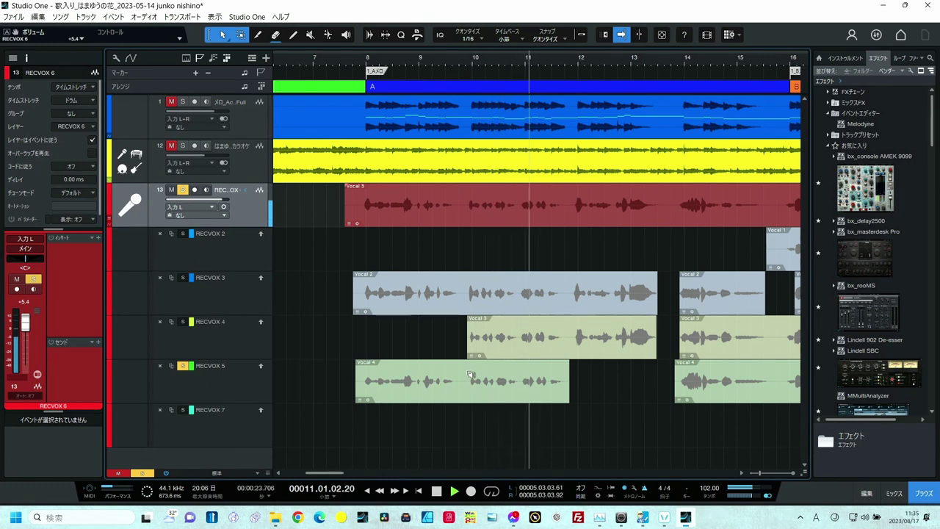
pyautogui.press('space')
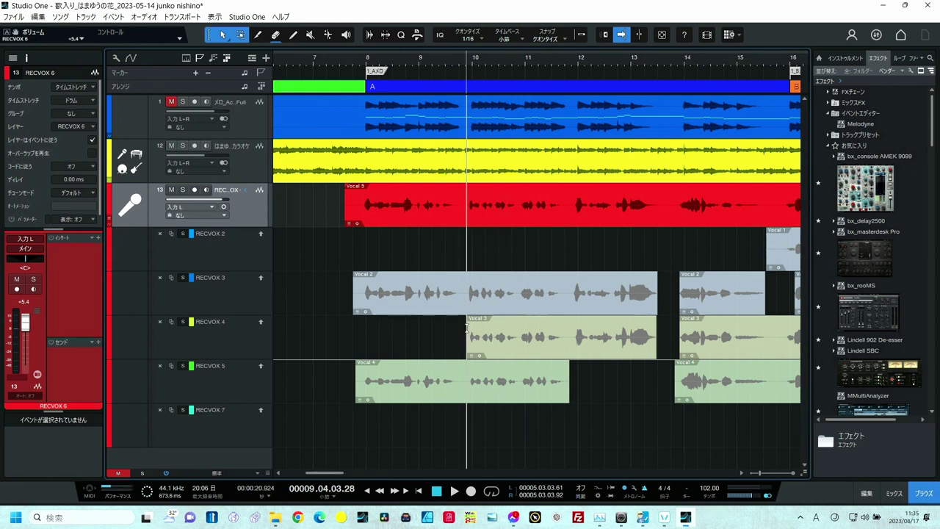
# Compare the second phrase again in RECVOX 4, RECVOX 3 and the active take, and copy RECVOX 3's version into the main vocal take
pyautogui.press('s')
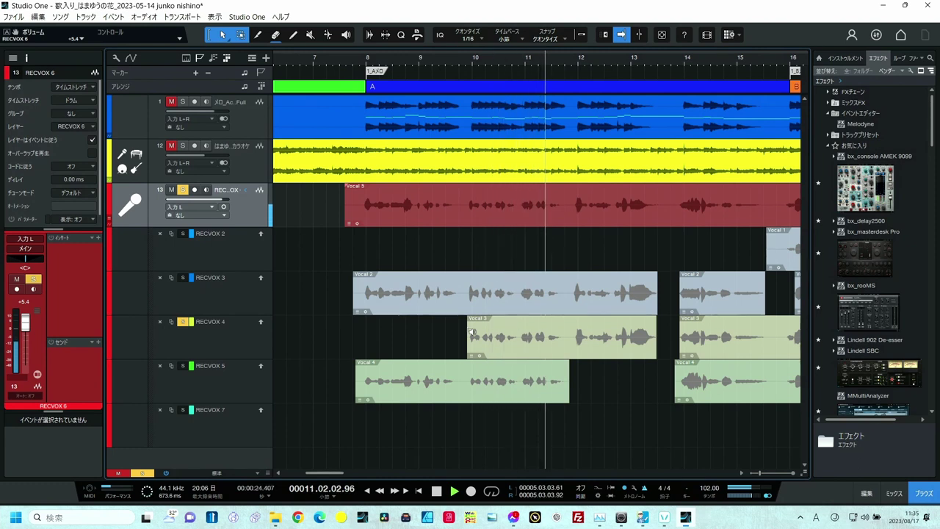
pyautogui.keyDown('alt'); pyautogui.click(472, 332); pyautogui.keyUp('alt')
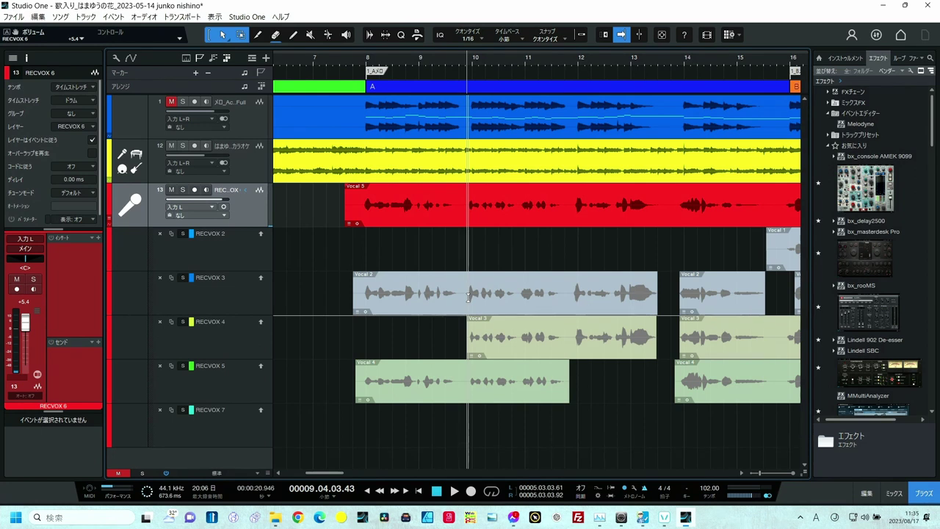
pyautogui.keyDown('alt'); pyautogui.click(472, 301); pyautogui.keyUp('alt')
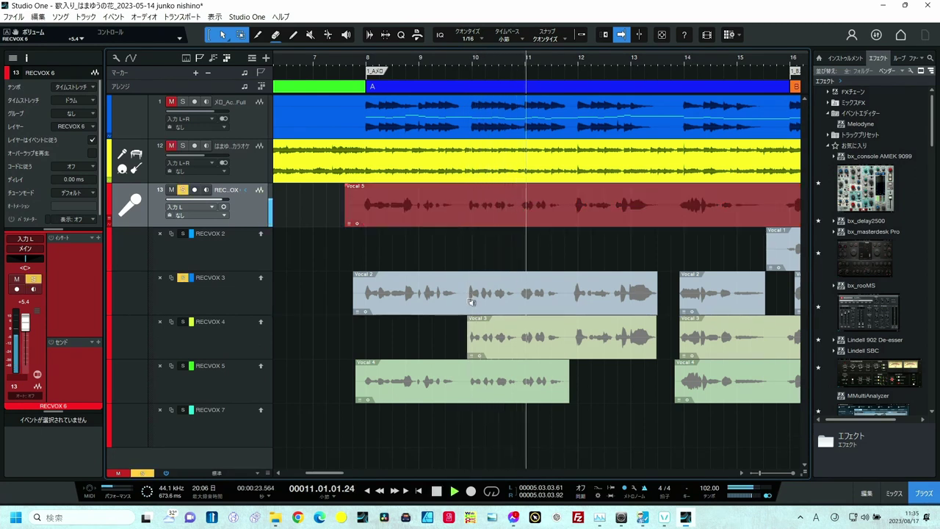
pyautogui.click(462, 210)
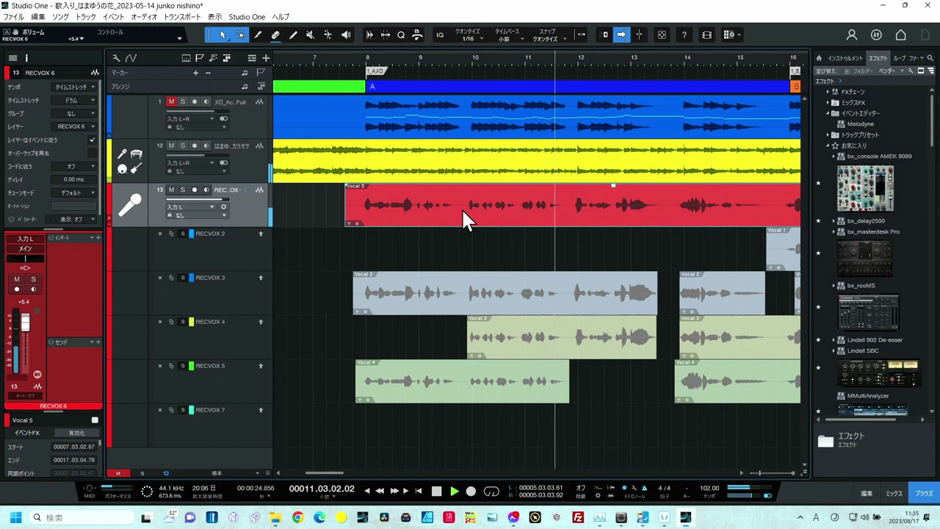
pyautogui.press('space')
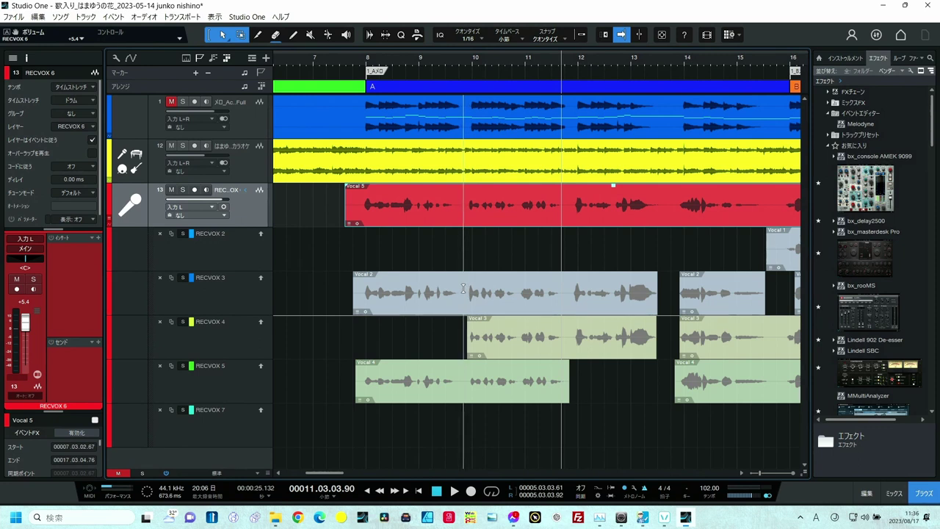
pyautogui.moveTo(464, 286); pyautogui.dragTo(567, 292)
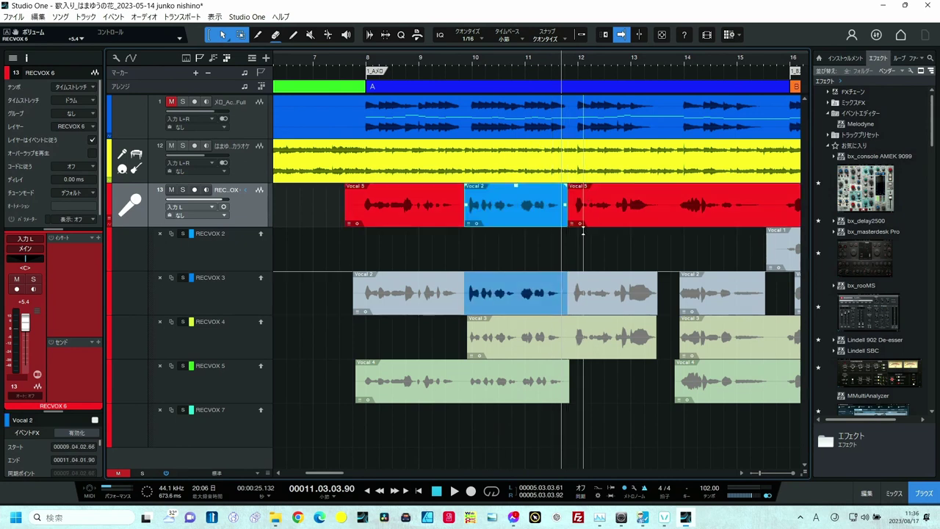
# Audition the third phrase, starting just before bar 12, in the active take, then in layers RECVOX 3 and RECVOX 4
pyautogui.click(569, 56)
pyautogui.press('space')
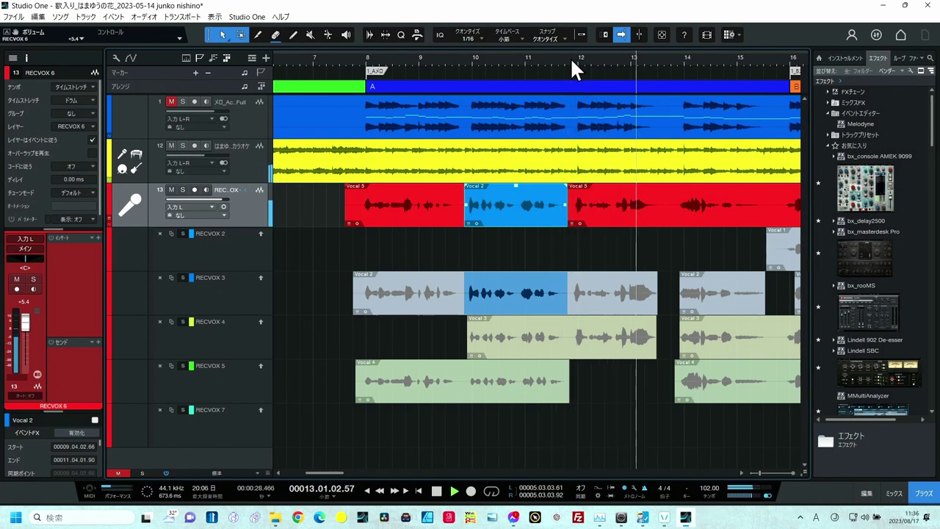
pyautogui.press('space')
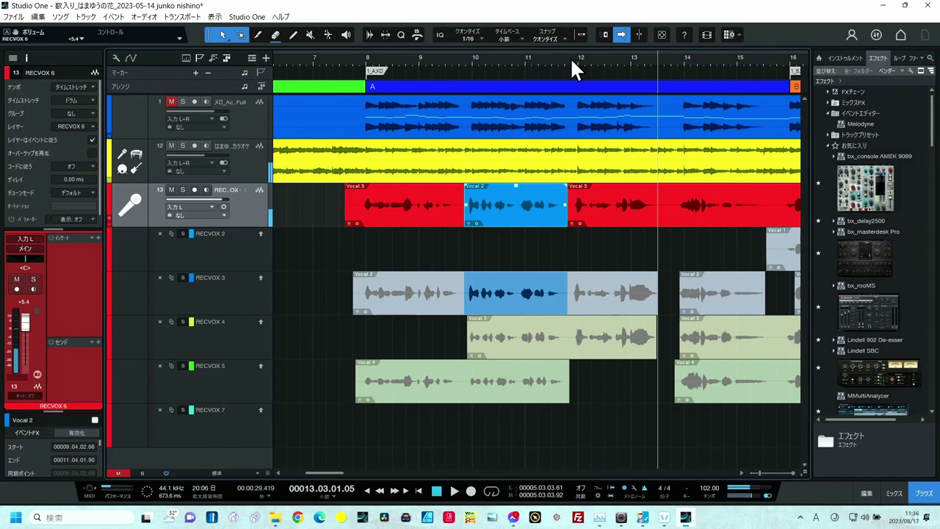
pyautogui.keyDown('alt'); pyautogui.click(572, 287); pyautogui.keyUp('alt')
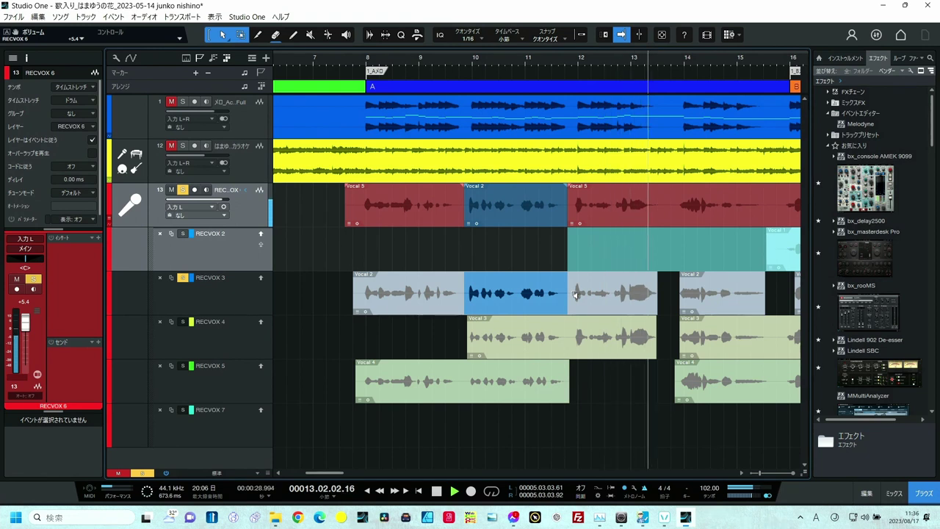
pyautogui.keyDown('alt'); pyautogui.click(576, 339); pyautogui.keyUp('alt')
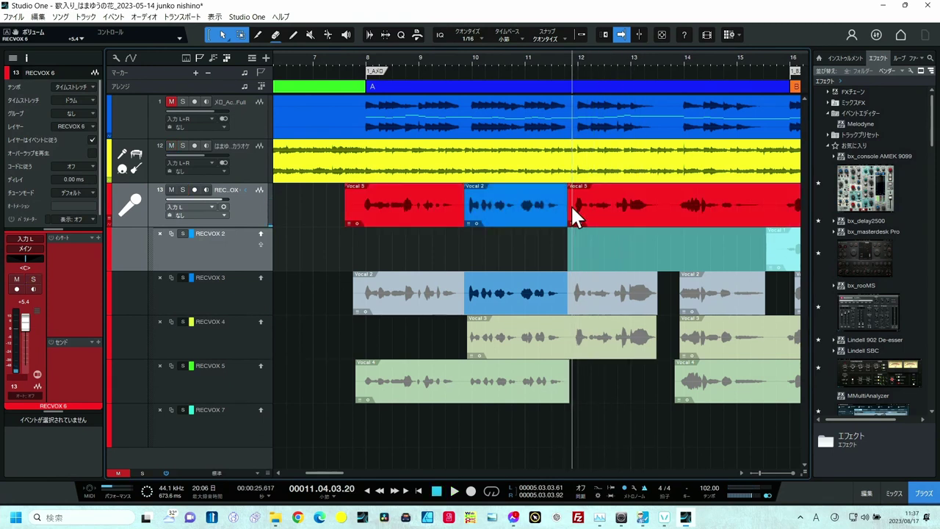
# Replay the third phrase in the active take and compare it once more with layers RECVOX 3 and RECVOX 4
pyautogui.hotkey('alt', 'space')
pyautogui.press('space')
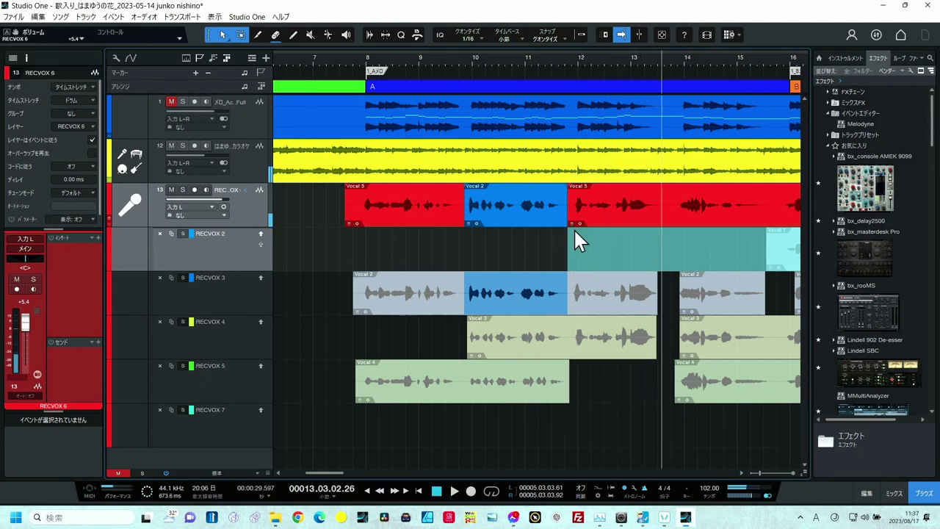
pyautogui.click(577, 301)
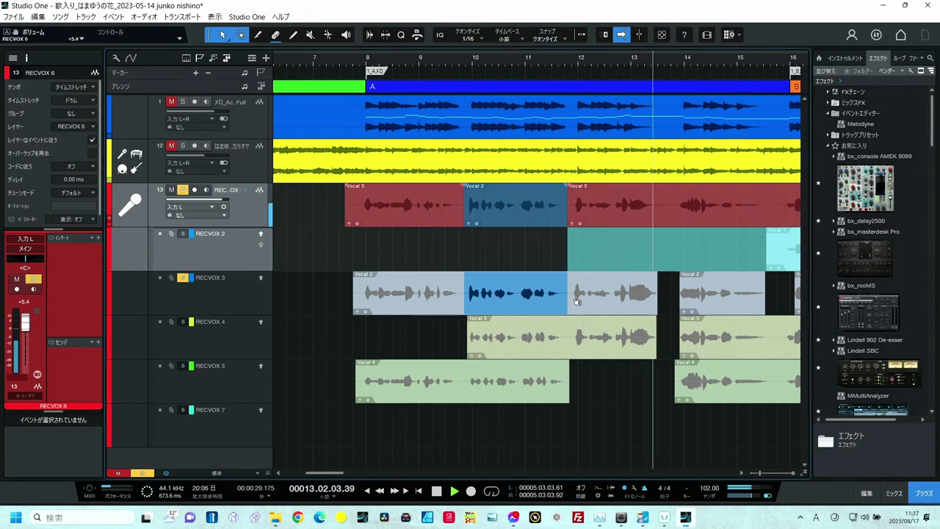
pyautogui.click(577, 339)
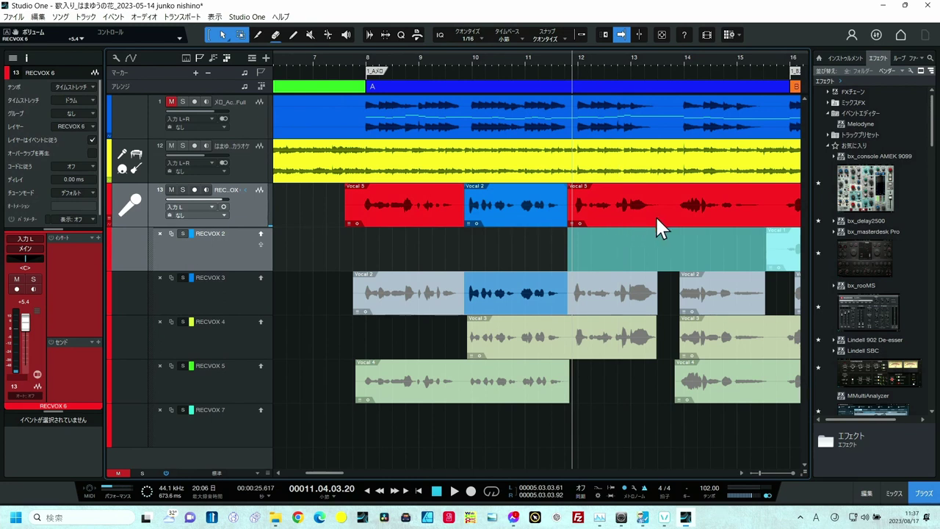
# Compare the fourth phrase, around bars 14 to 15, in the active take and RECVOX 3 to 5, and copy RECVOX 5's version into the main take
pyautogui.click(673, 83)
pyautogui.press('space')
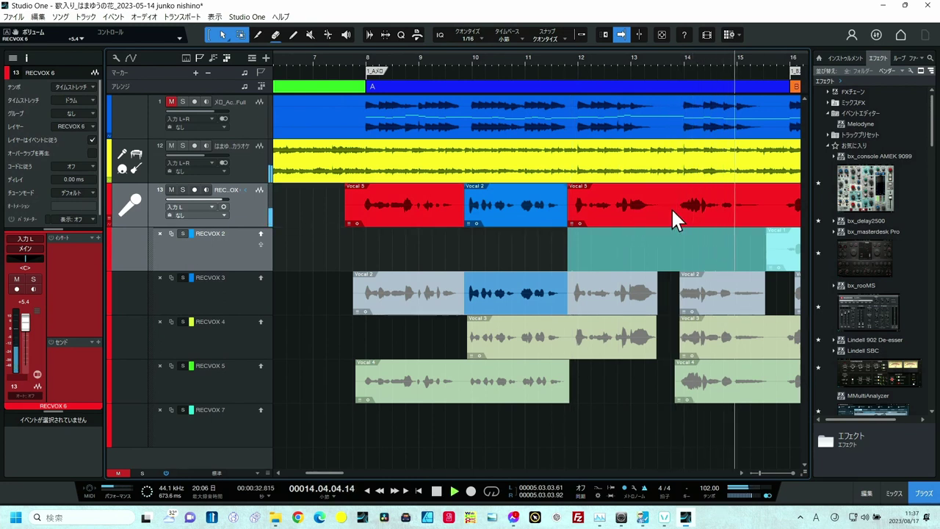
pyautogui.press('space')
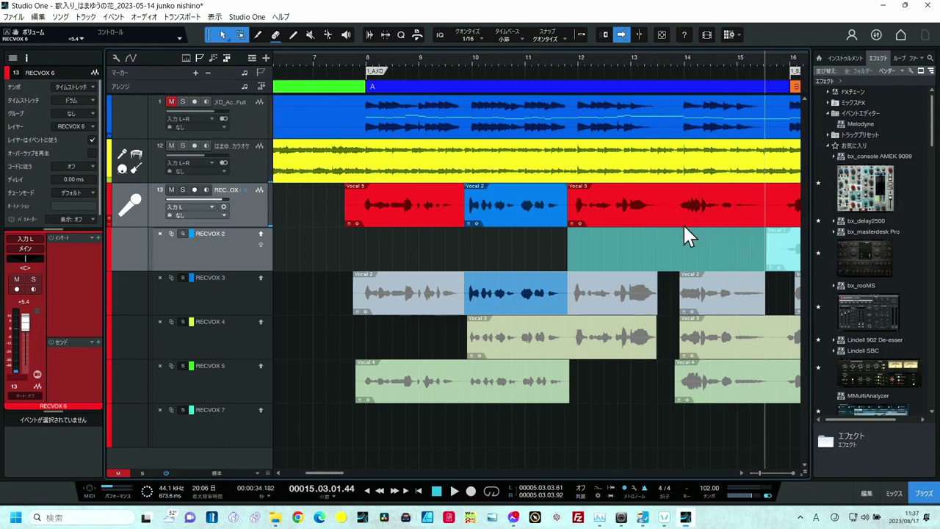
pyautogui.click(679, 293)
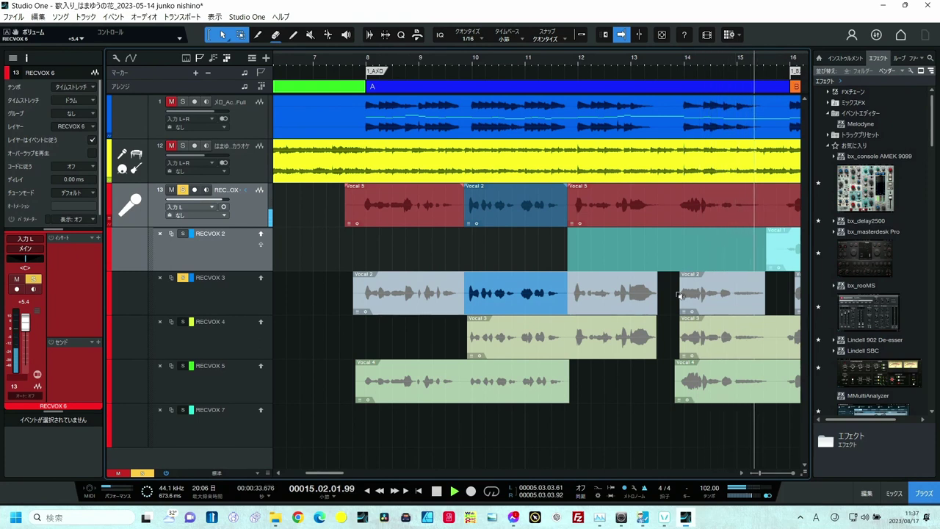
pyautogui.moveTo(678, 294); pyautogui.dragTo(675, 335)
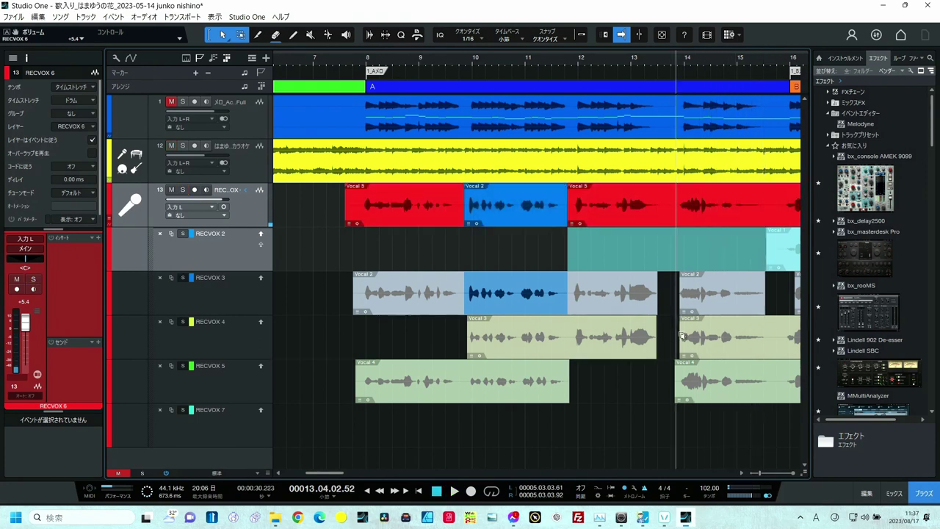
pyautogui.click(681, 335)
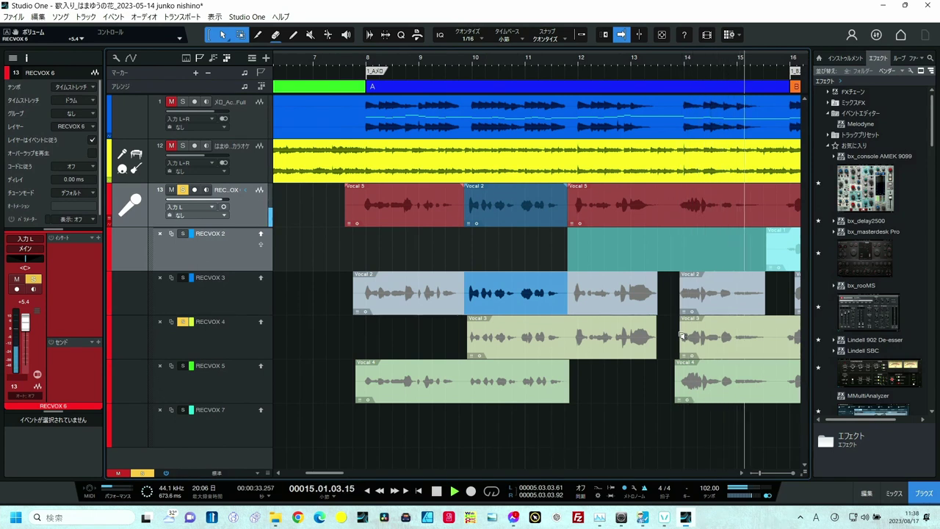
pyautogui.click(680, 370)
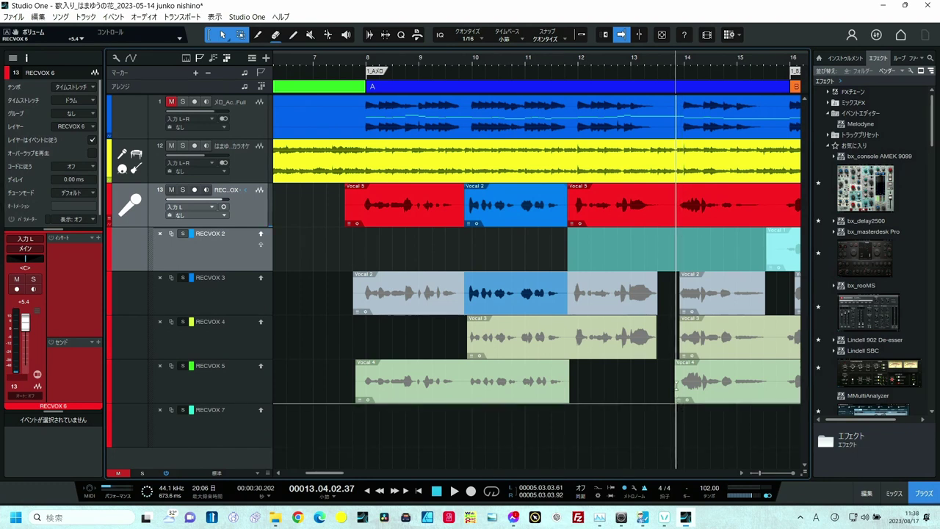
pyautogui.moveTo(676, 386); pyautogui.dragTo(784, 389)
# Audition the opening phrase of the B section in the active take, then in layers RECVOX 2 and RECVOX 3
pyautogui.press('w')
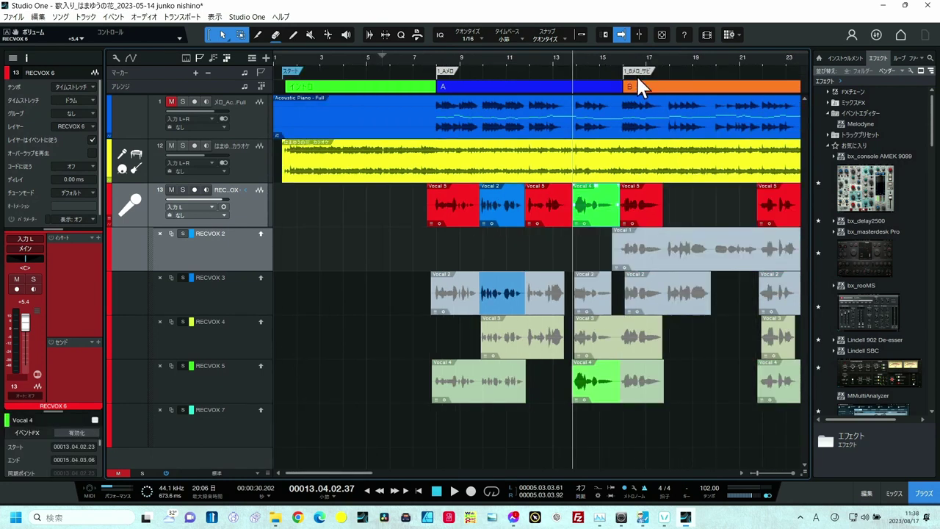
pyautogui.moveTo(618, 61); pyautogui.dragTo(541, 168)
pyautogui.press('space')
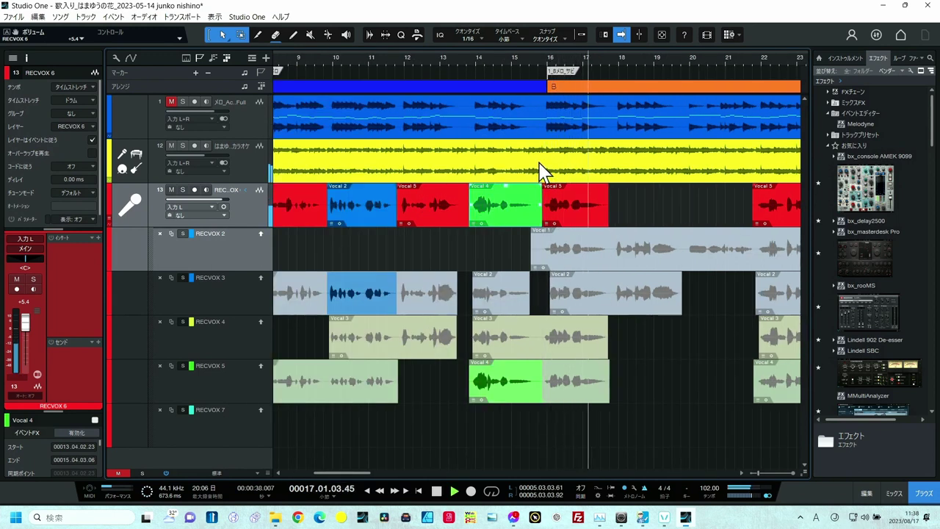
pyautogui.press('space')
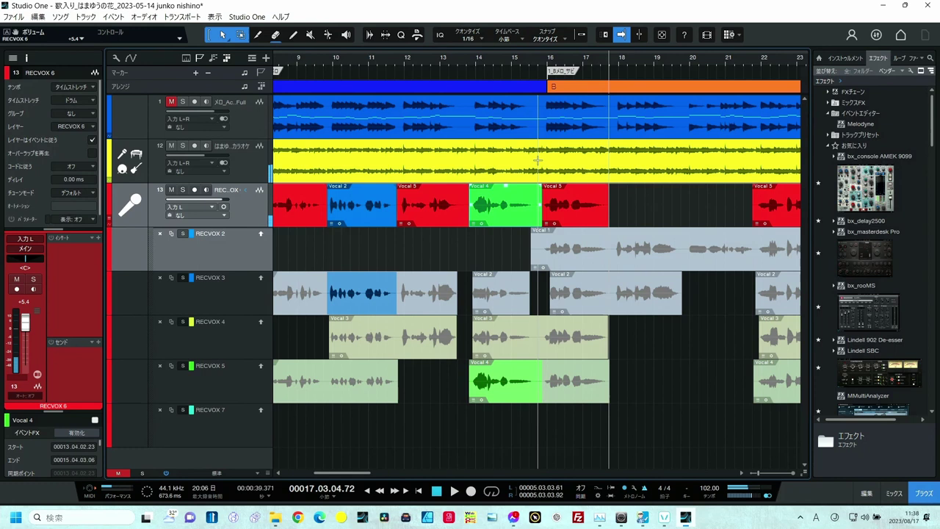
pyautogui.keyDown('alt'); pyautogui.click(543, 248); pyautogui.keyUp('alt')
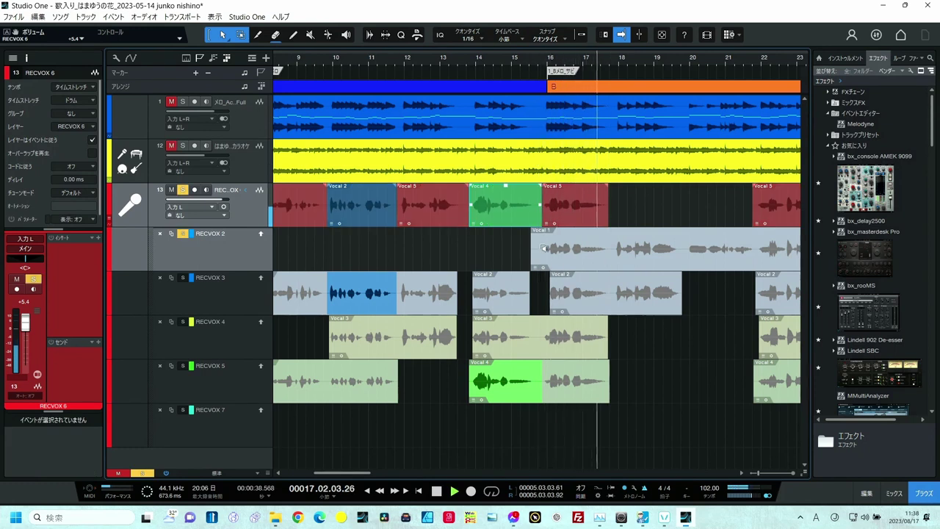
pyautogui.keyDown('alt'); pyautogui.click(547, 284); pyautogui.keyUp('alt')
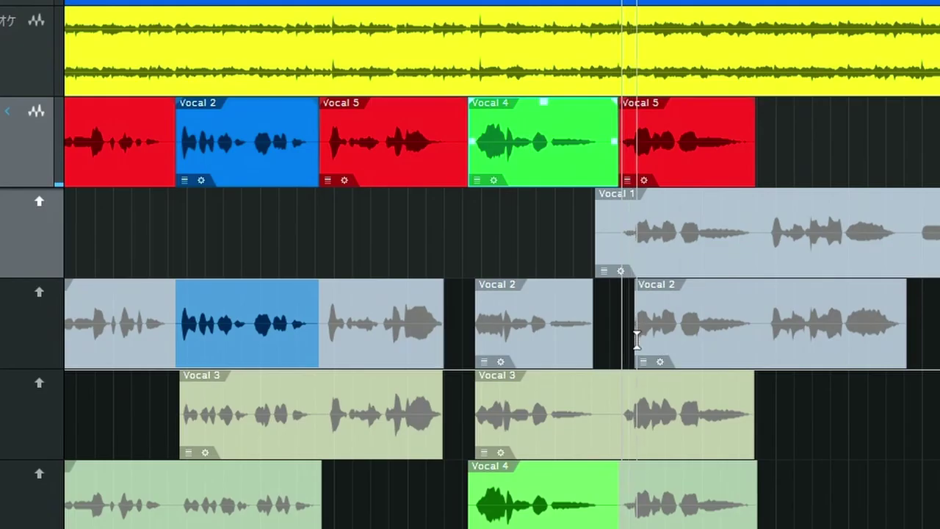
# Extend the start of RECVOX 3's B section event back to 15.04.04.00, and audition its opening phrase in RECVOX 3, RECVOX 4 and RECVOX 5
pyautogui.moveTo(638, 340); pyautogui.dragTo(626, 340)
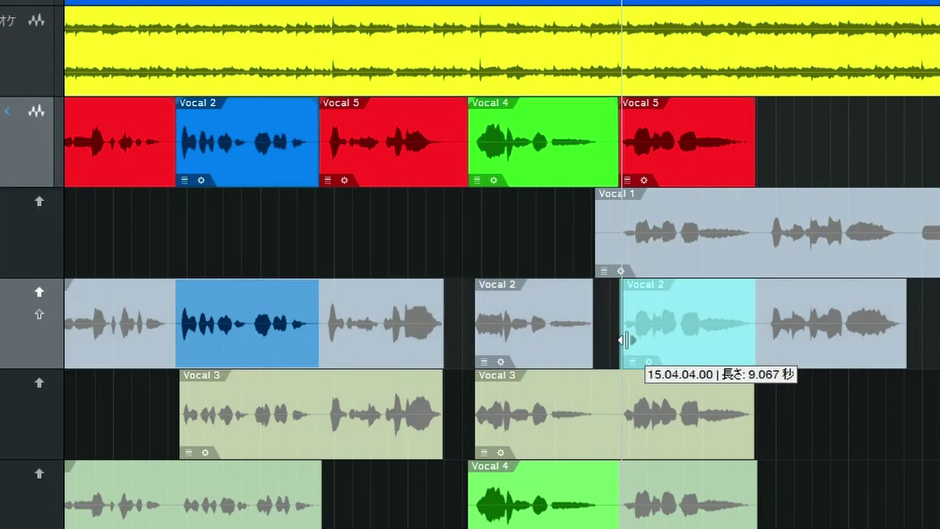
pyautogui.click(608, 331)
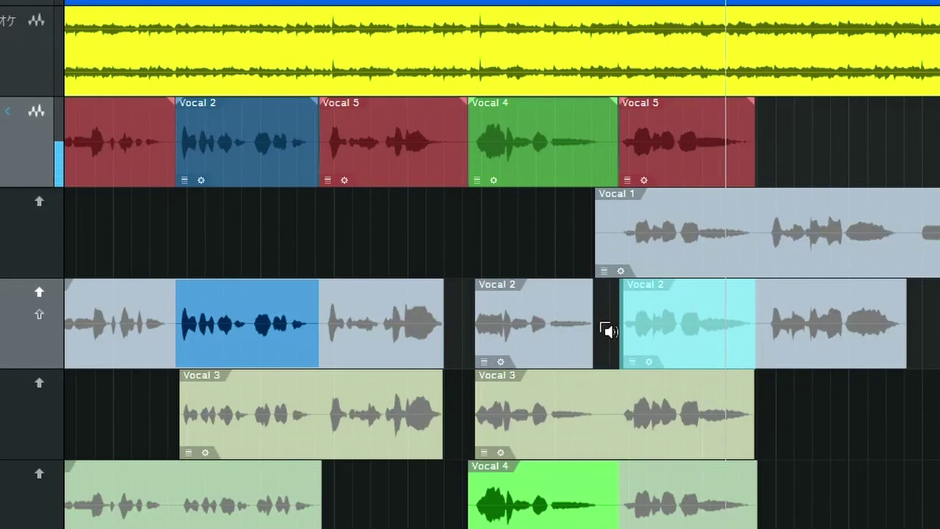
pyautogui.click(622, 408)
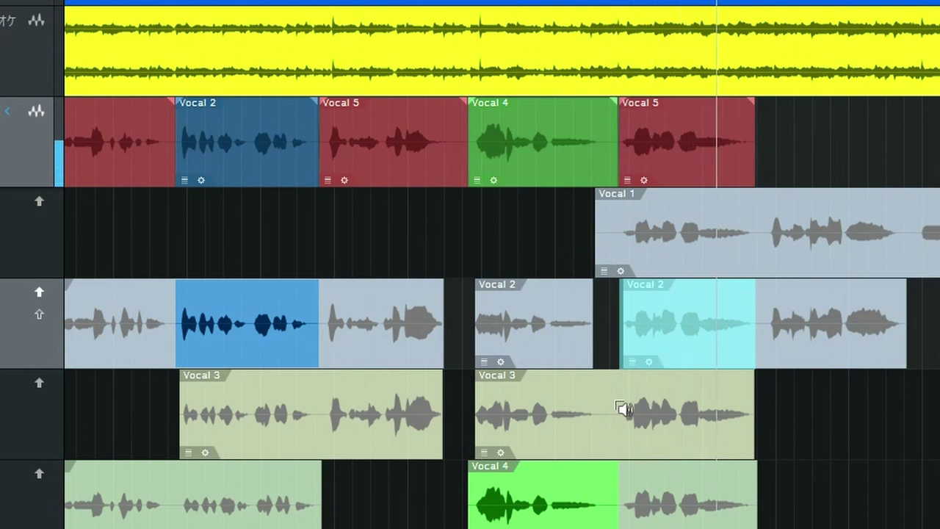
pyautogui.click(623, 481)
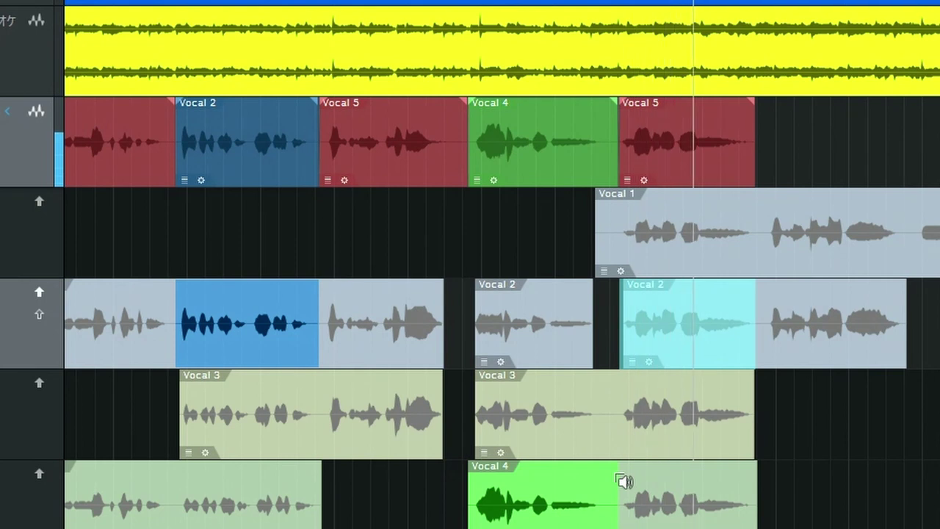
# Audition the B section's opening phrase in RECVOX 2 and copy that version into the main take, from bar 15 to bar 17
pyautogui.click(623, 232)
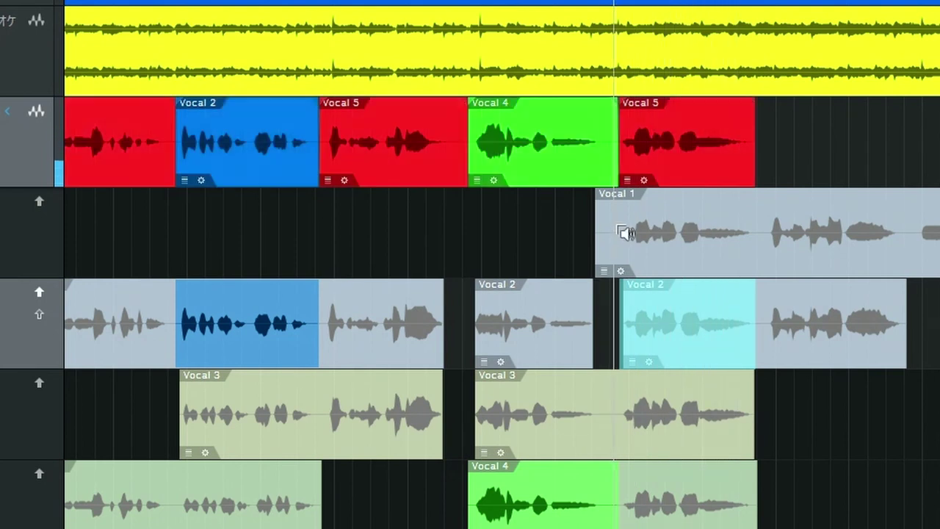
pyautogui.click(617, 230)
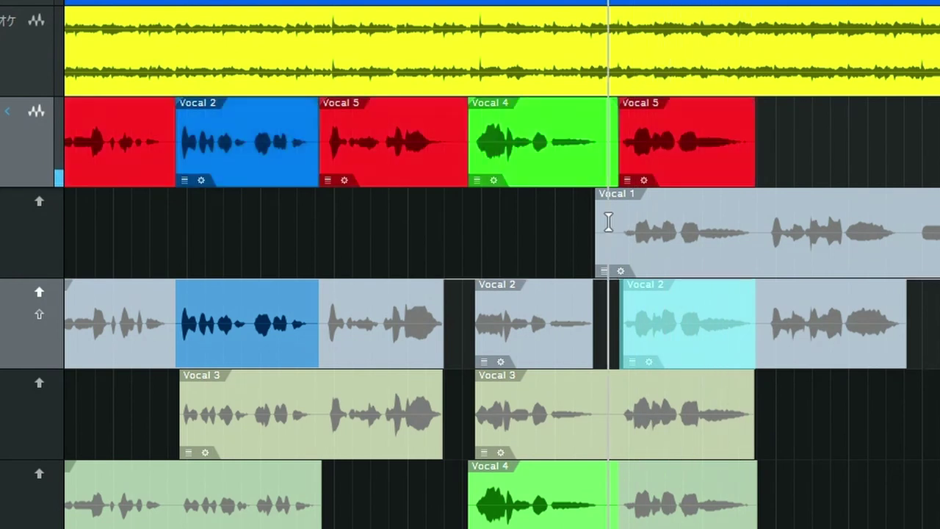
pyautogui.moveTo(609, 220); pyautogui.dragTo(761, 220)
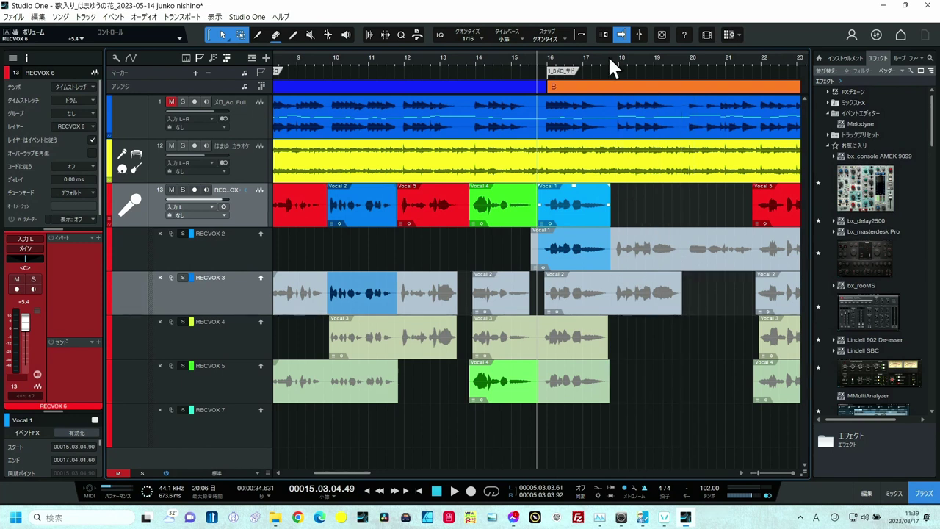
# Compare the phrase starting near the end of bar 17 in RECVOX 2 and RECVOX 3, and copy RECVOX 3's version into the main take
pyautogui.keyDown('alt'); pyautogui.click(612, 246); pyautogui.keyUp('alt')
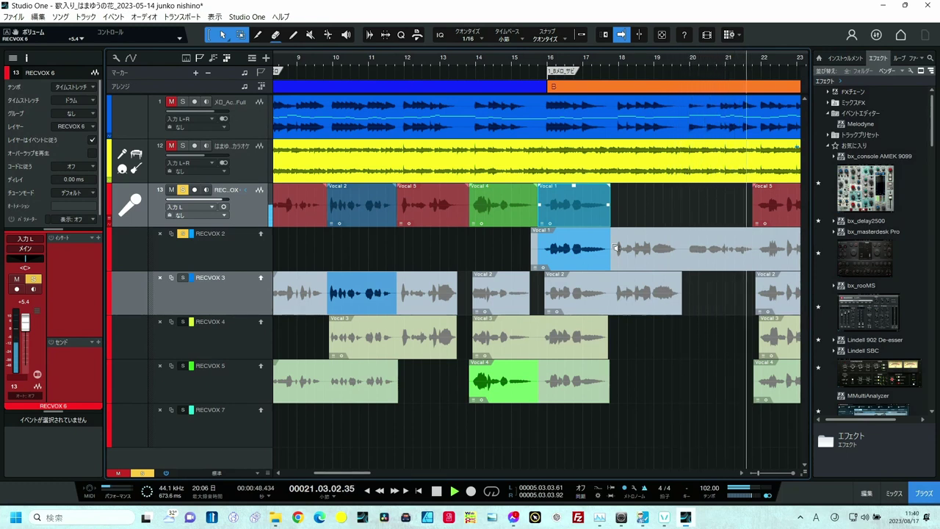
pyautogui.press('space')
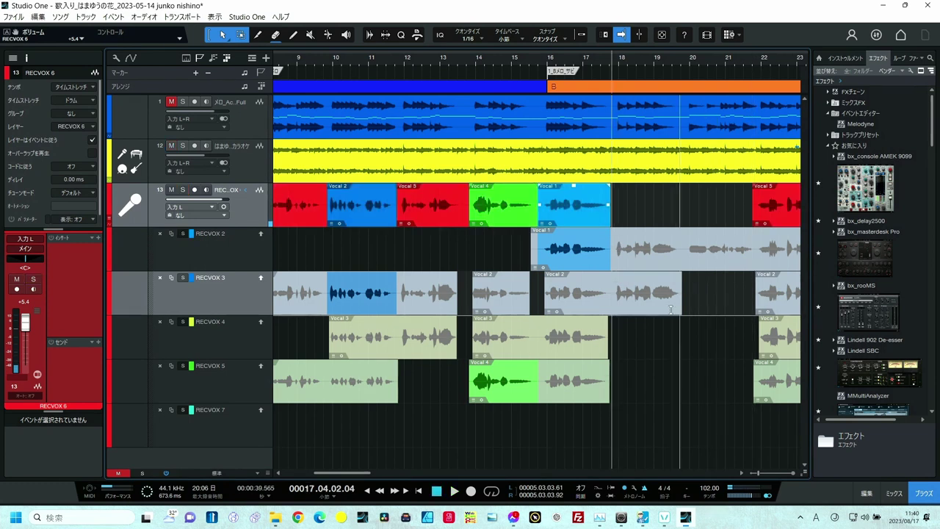
pyautogui.keyDown('alt'); pyautogui.click(615, 285); pyautogui.keyUp('alt')
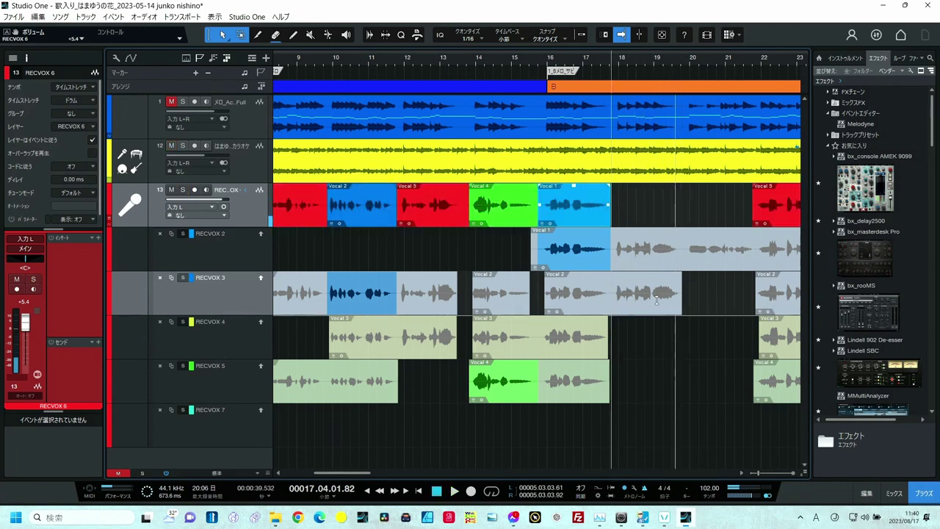
pyautogui.moveTo(611, 293); pyautogui.dragTo(685, 293)
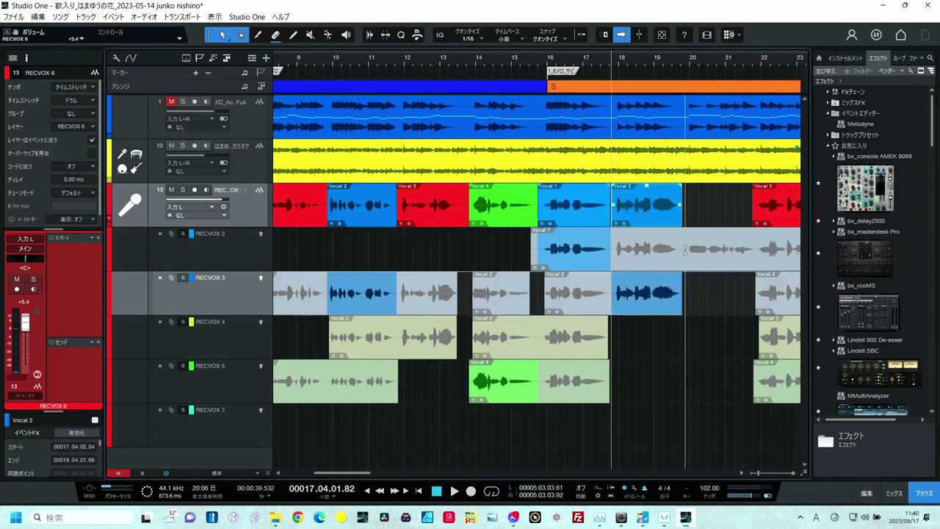
# Copy RECVOX 2's phrase spanning bars 19 to 21 into the main take, and play back the full vocal comp from bar 6
pyautogui.moveTo(684, 249); pyautogui.dragTo(757, 249)
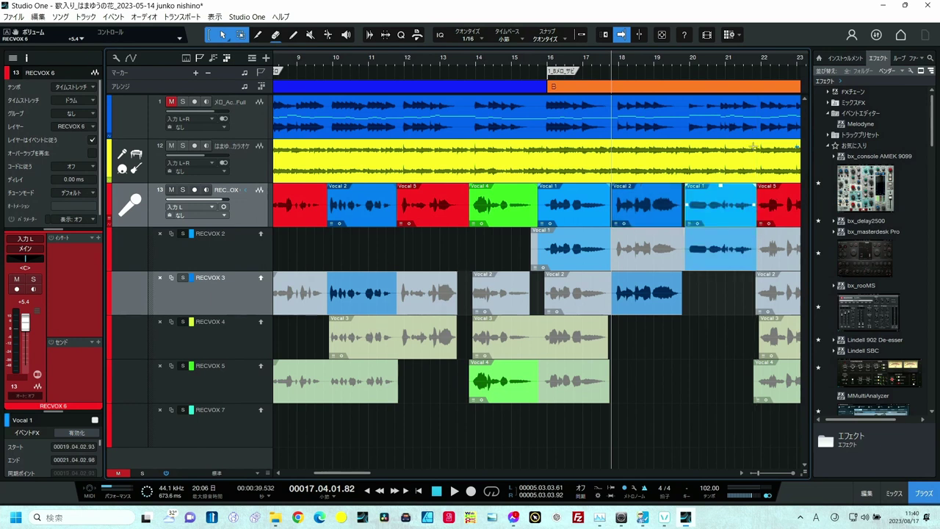
pyautogui.scroll(-7, 753, 147)
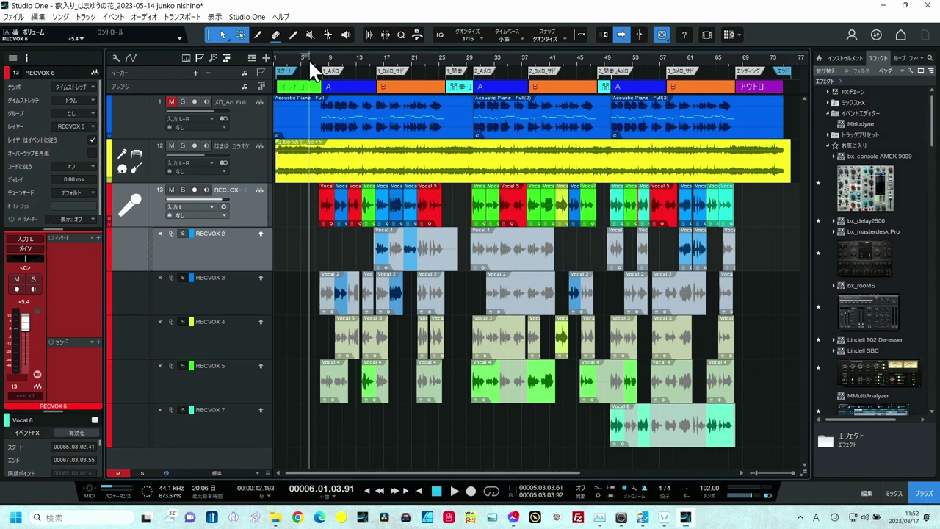
pyautogui.press('space')
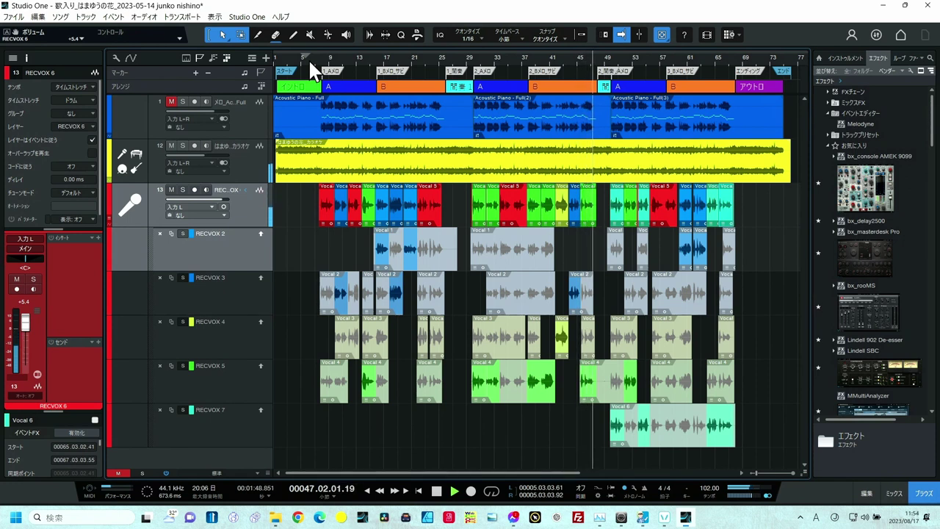
pyautogui.press('space')
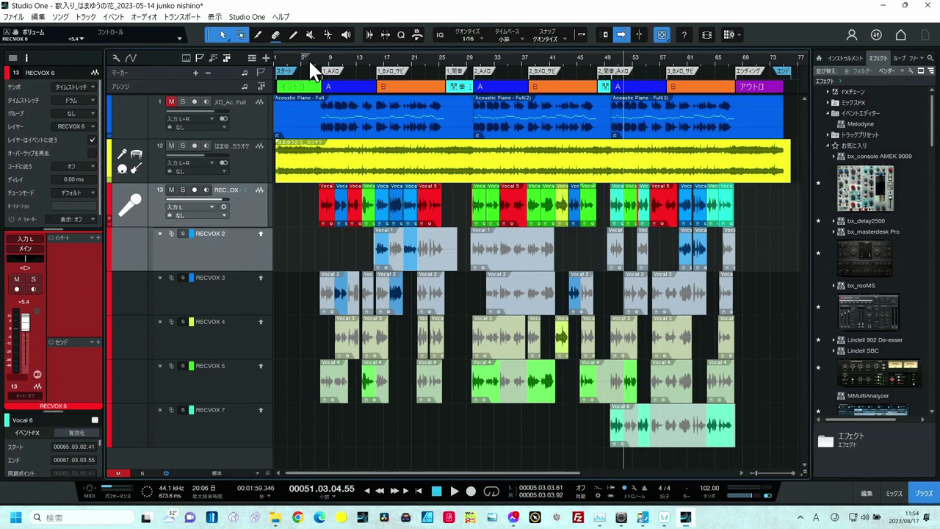
# Merge all comped events of the main vocal take into one audio part and bounce it to a single continuous event
pyautogui.click(759, 197)
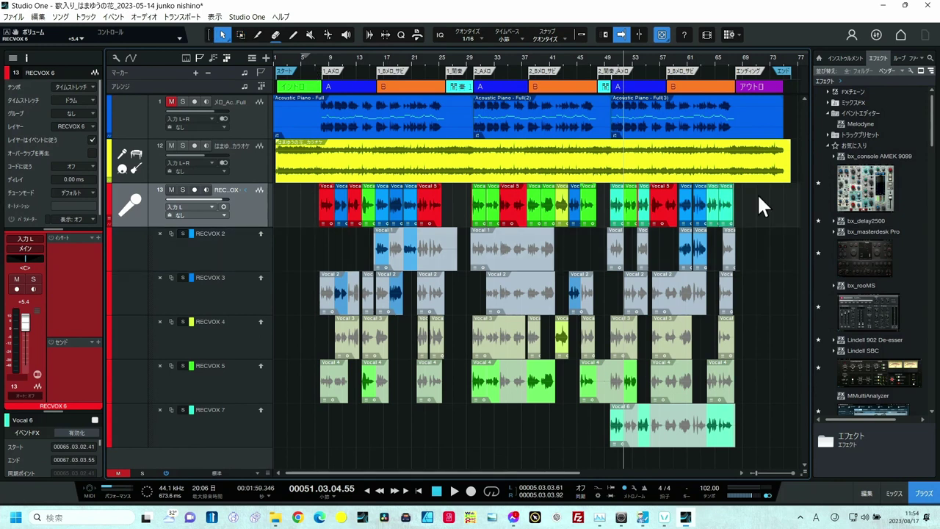
pyautogui.moveTo(757, 193); pyautogui.dragTo(314, 217)
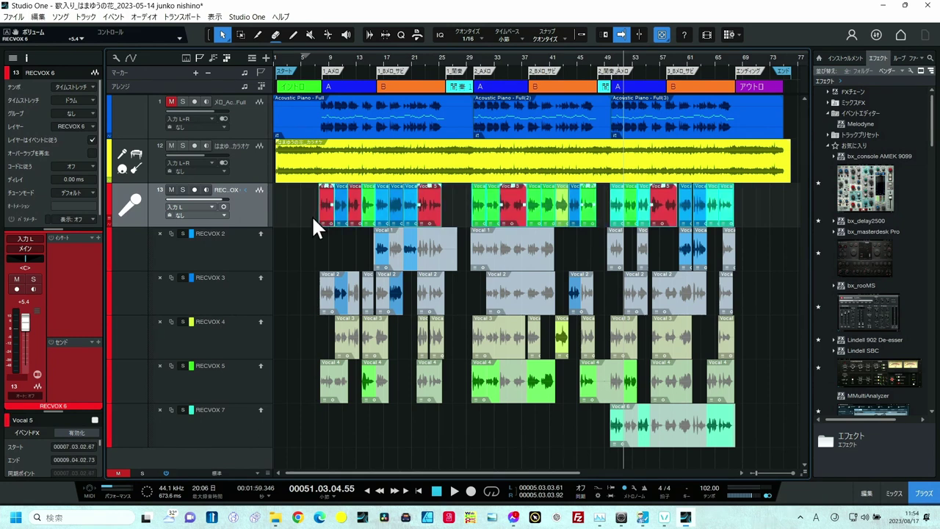
pyautogui.press('g')
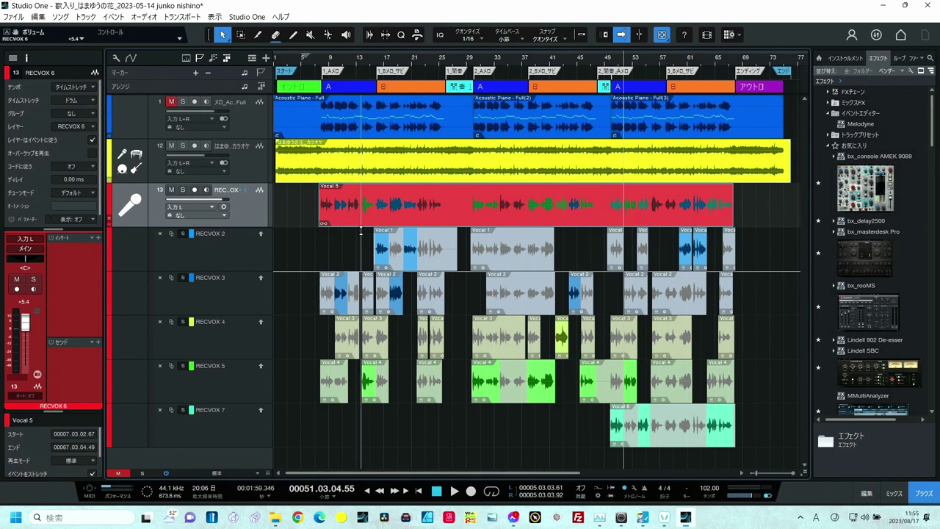
pyautogui.hotkey('ctrl', 'b')
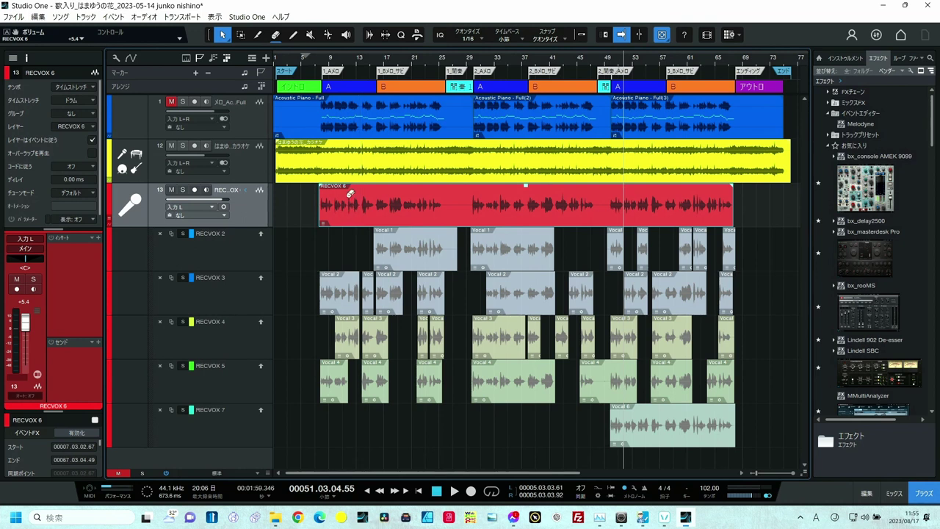
# Open the bounced RECVOX 6 vocal in Melodyne, set its scale to C major, and go to the first phrase at bar 8
pyautogui.hotkey('ctrl', 'm')
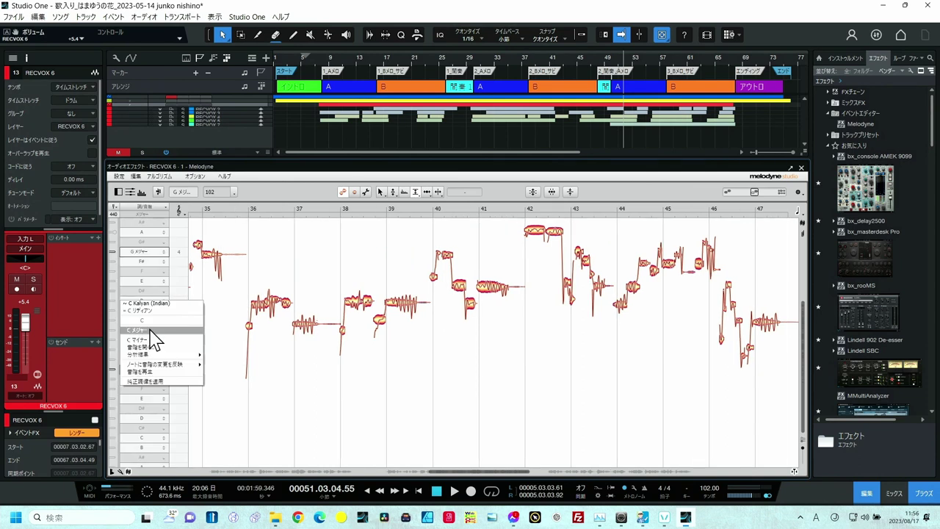
pyautogui.click(151, 330)
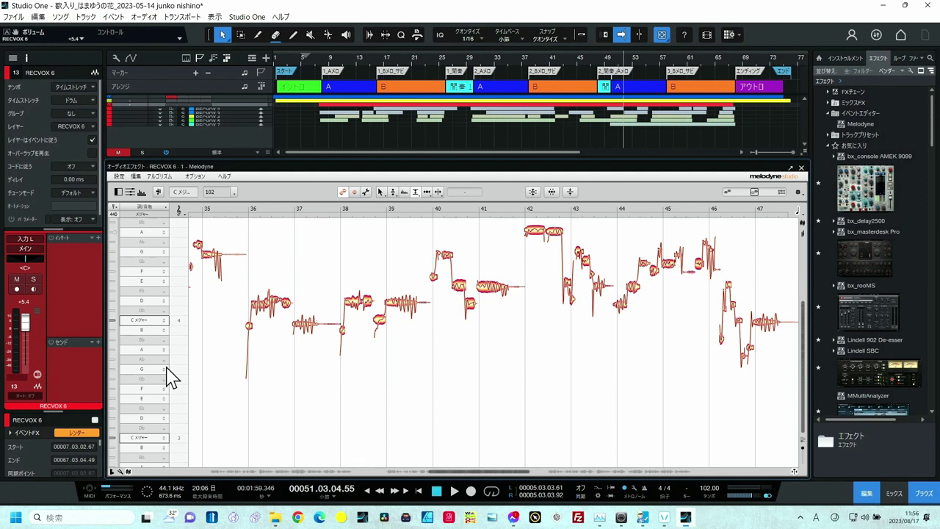
pyautogui.moveTo(489, 471); pyautogui.dragTo(351, 302)
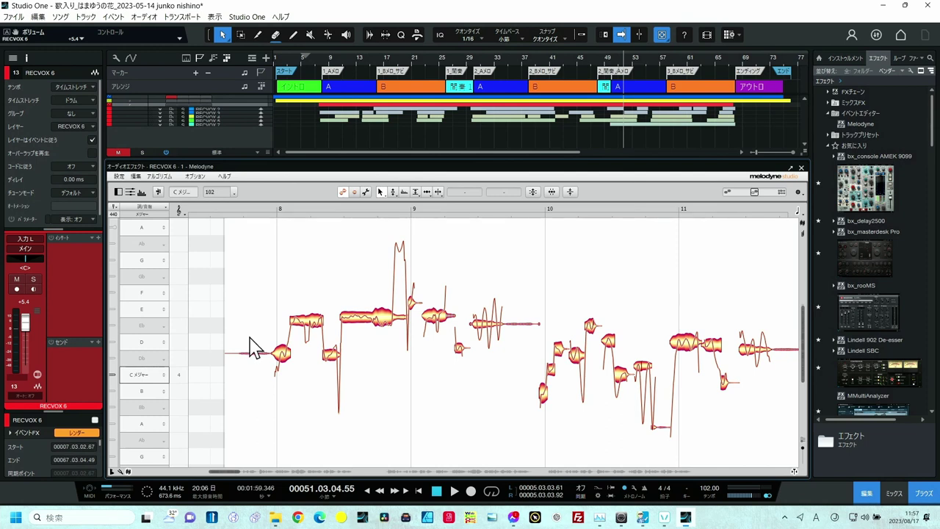
# Return to the arrangement, solo the Acoustic Piano melody track, and play it from just before the first A section
pyautogui.press('F2')
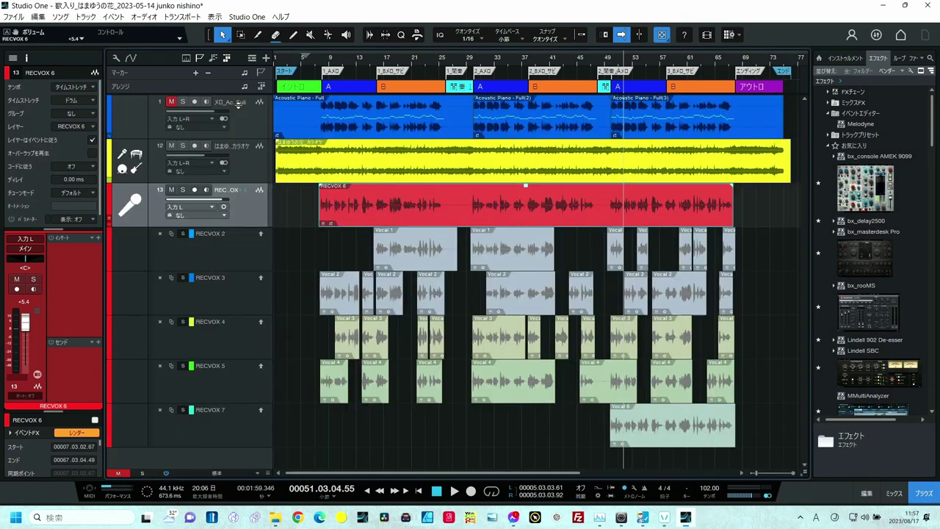
pyautogui.click(333, 134)
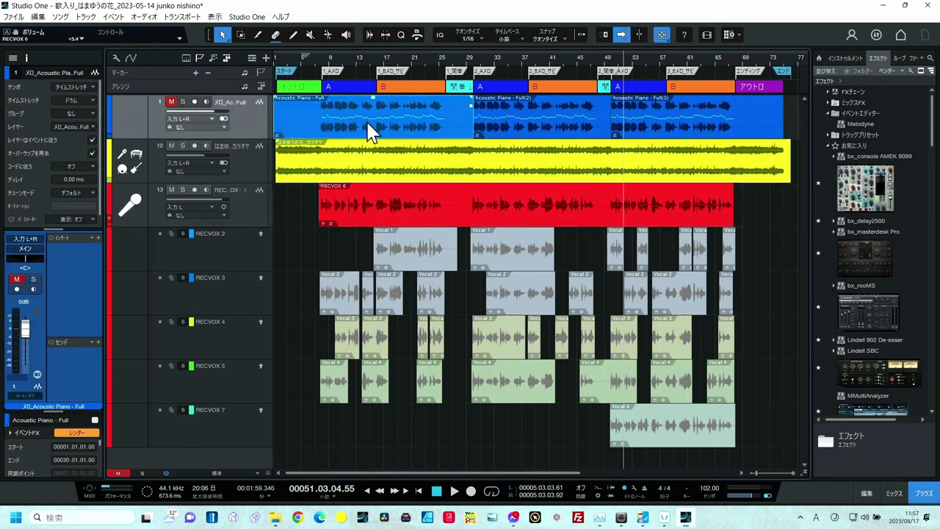
pyautogui.press('s')
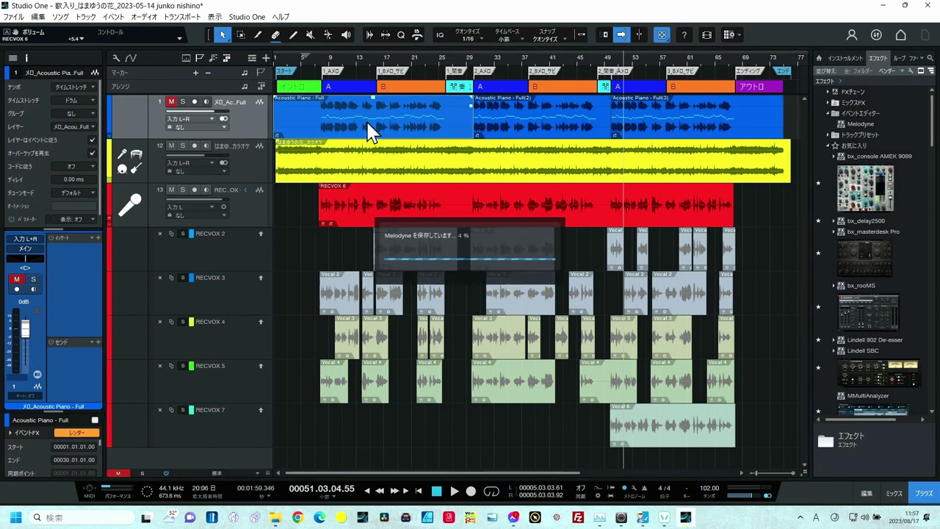
pyautogui.click(319, 66)
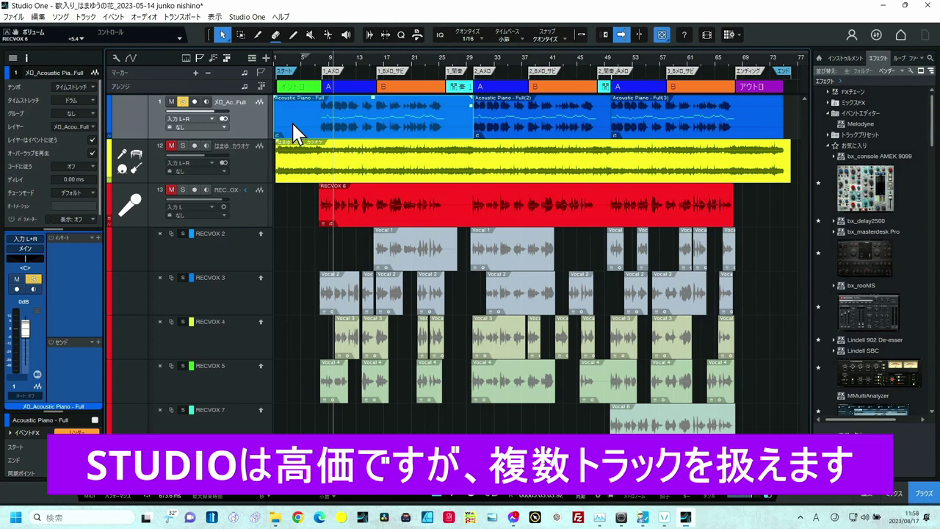
# Reopen the RECVOX 6 vocal in Melodyne and show the Acoustic Piano melody's notes as a reference behind the vocal notes
pyautogui.click(347, 195)
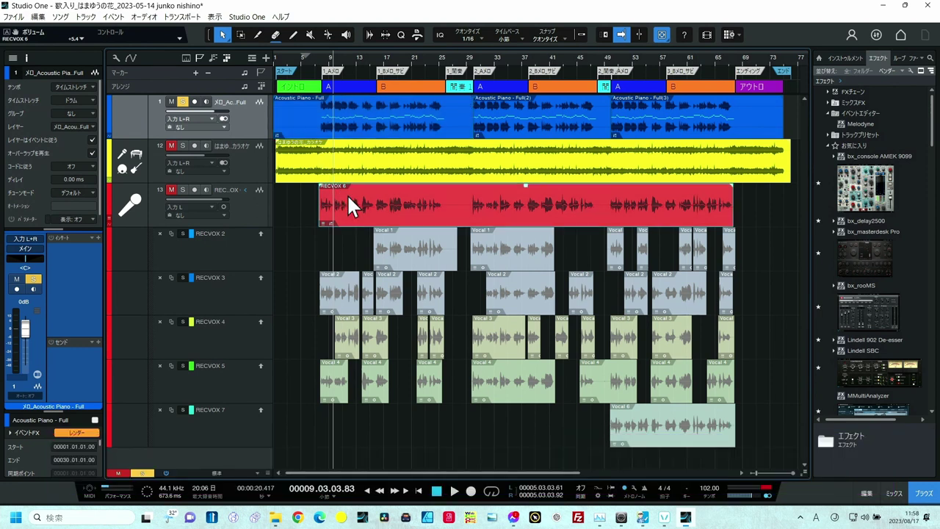
pyautogui.doubleClick(346, 193)
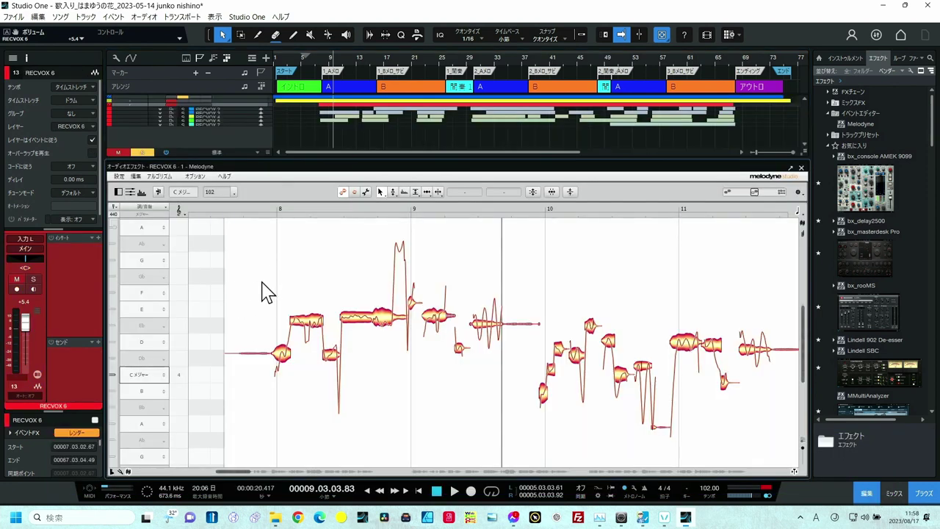
pyautogui.click(116, 205)
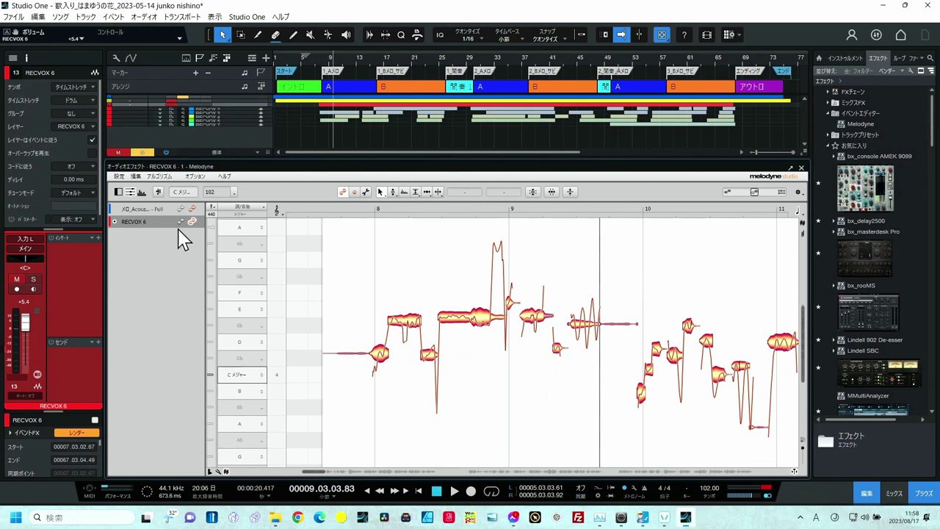
pyautogui.click(140, 209)
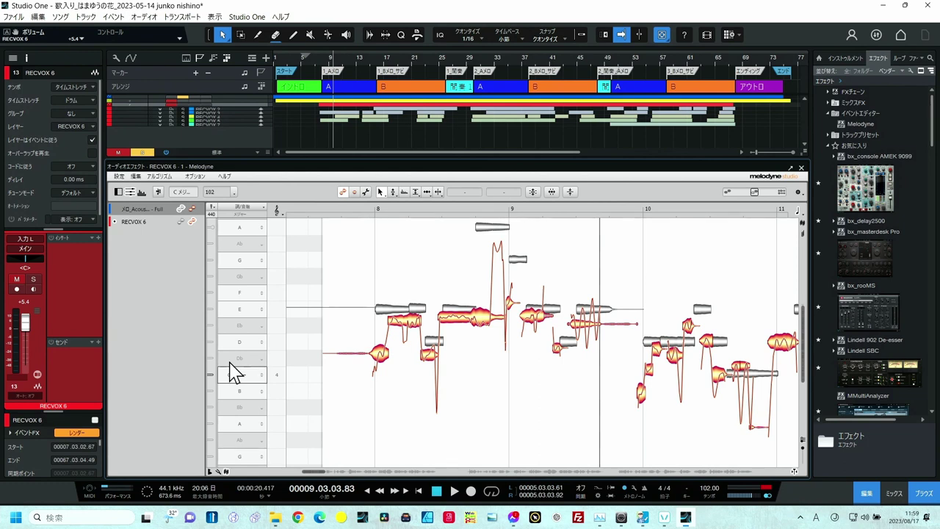
# Unsolo the piano melody track in the arrangement, and play the vocal in Melodyne from 7.04.02.81, just before bar 8
pyautogui.click(234, 370)
pyautogui.press('F2')
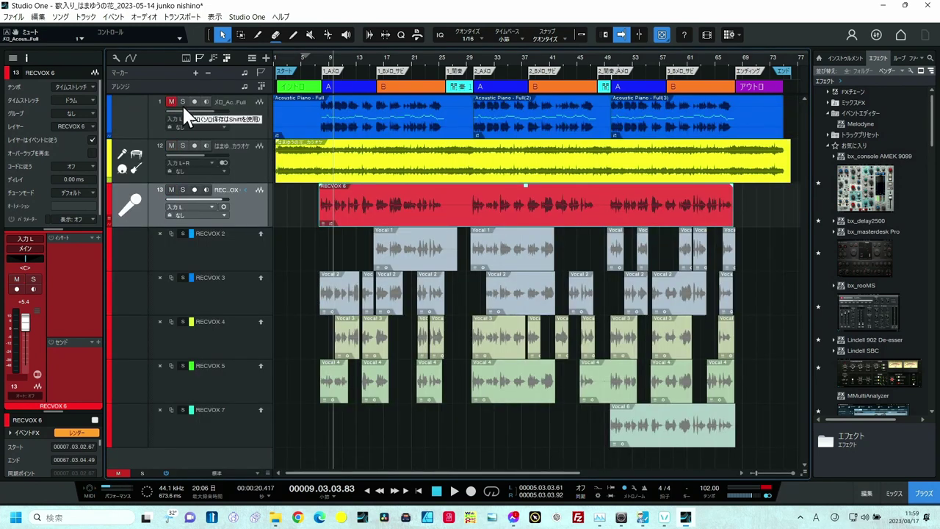
pyautogui.press('F2')
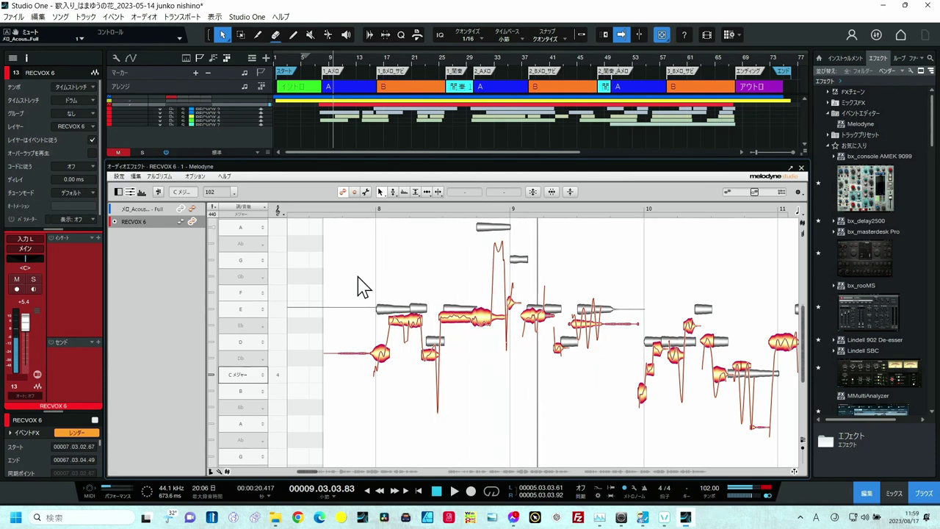
pyautogui.doubleClick(358, 286)
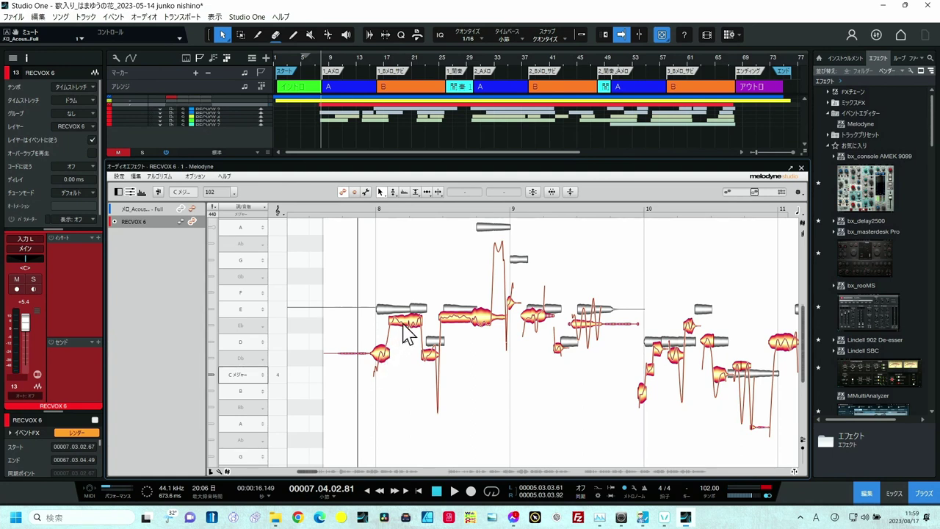
# Raise the vocal's second and third notes in bar 8 to E4 and D4, matching the piano reference
pyautogui.moveTo(408, 325); pyautogui.dragTo(407, 309)
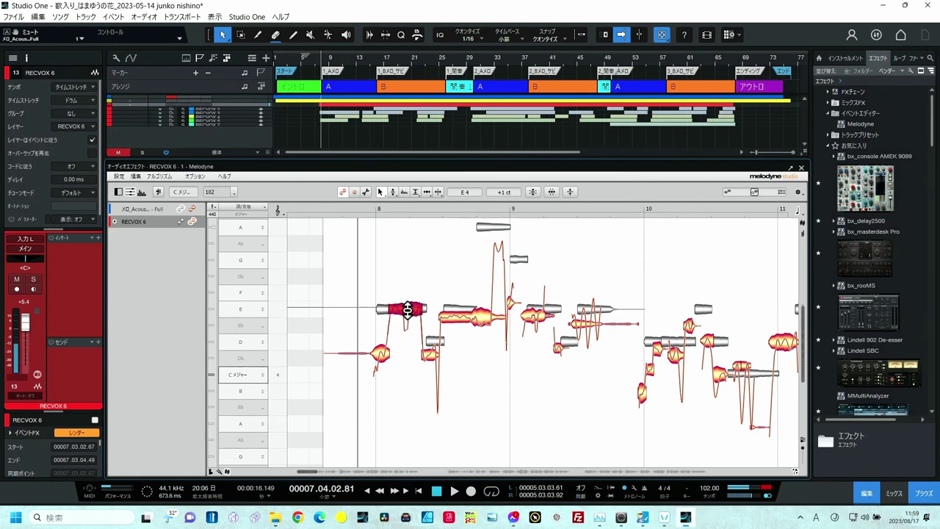
pyautogui.click(429, 356)
pyautogui.moveTo(428, 359); pyautogui.dragTo(431, 343)
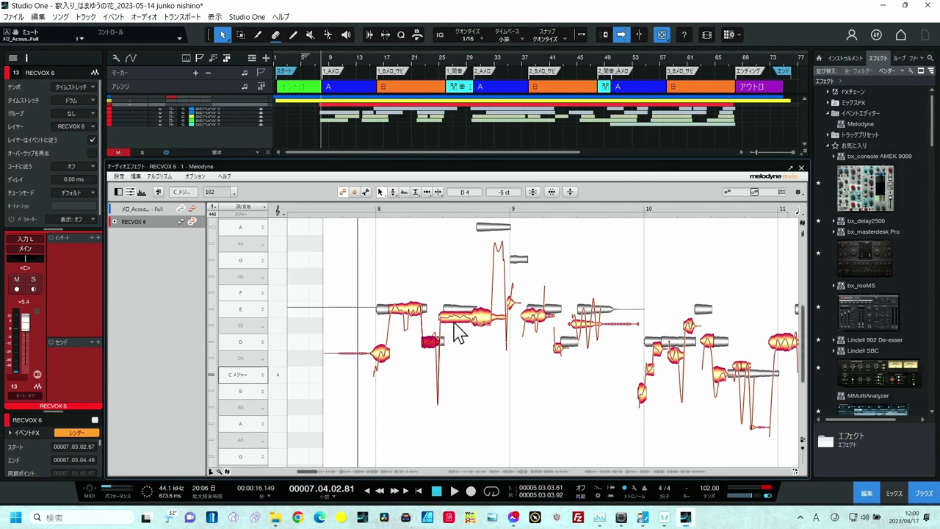
# Raise the long vocal note in the second half of bar 8 to E4, and play it back from its start
pyautogui.click(467, 316)
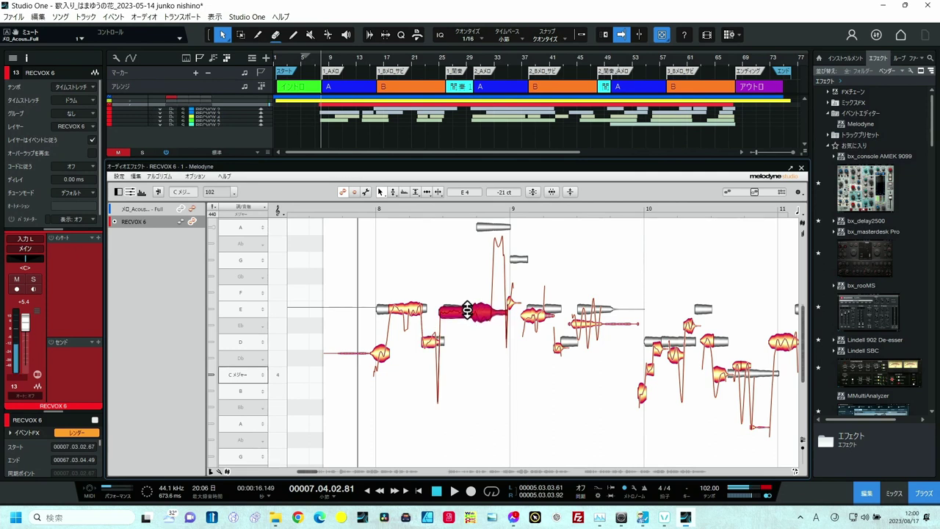
pyautogui.moveTo(467, 311); pyautogui.dragTo(467, 309)
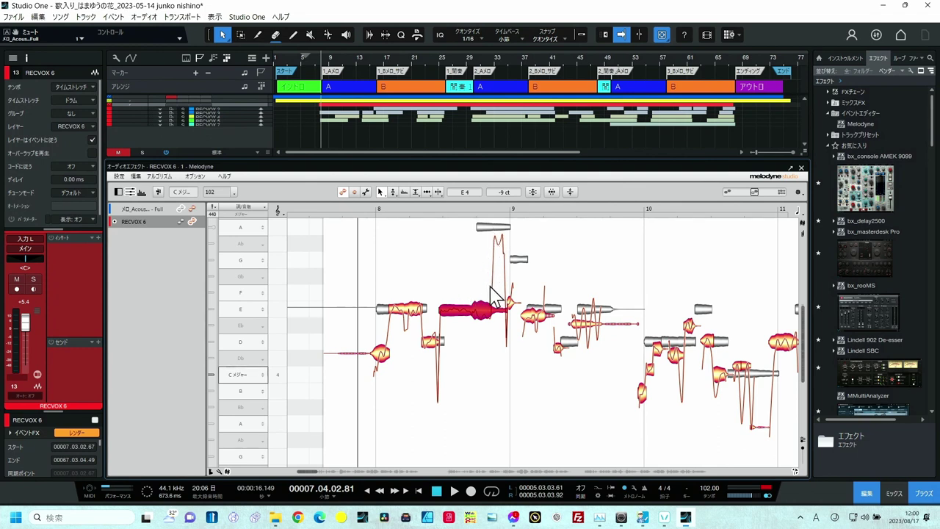
pyautogui.doubleClick(453, 358)
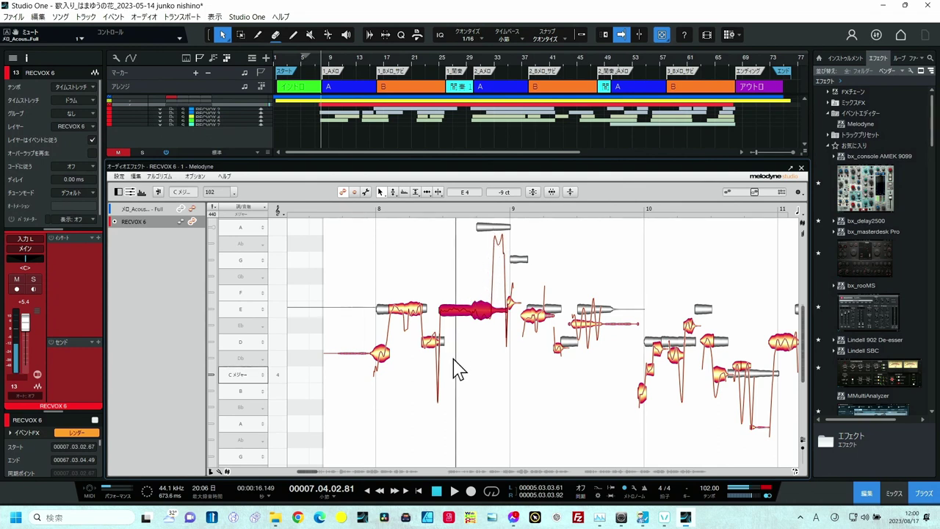
pyautogui.click(453, 359)
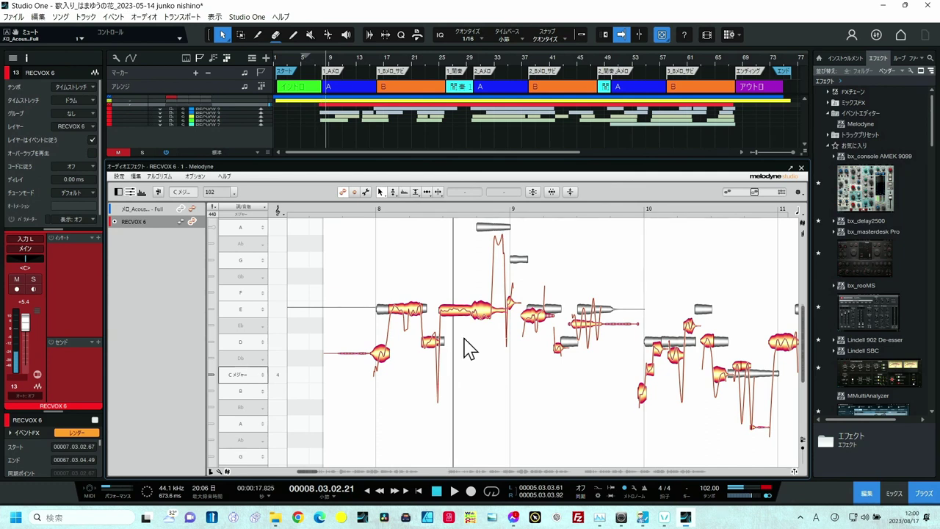
# Split the high ending off the long vocal note in bar 8, raise it to A4, and play the passage back
pyautogui.click(490, 302)
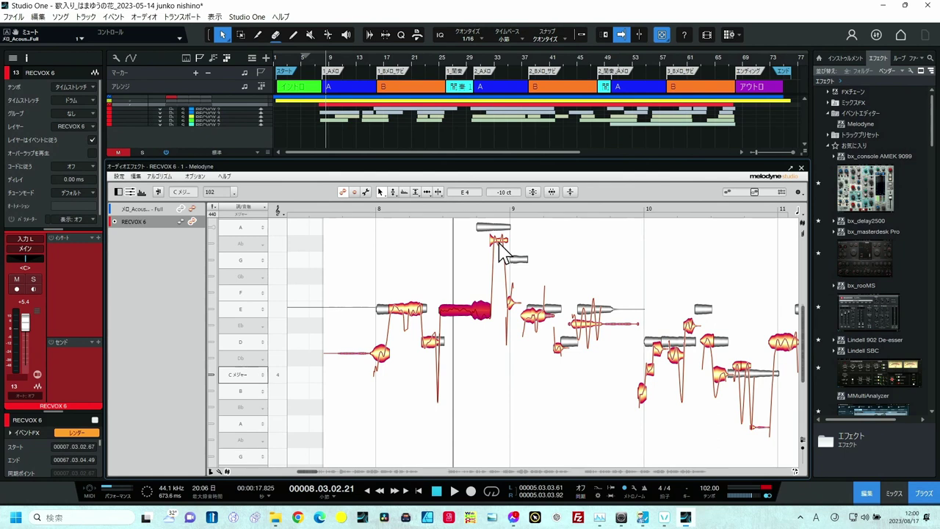
pyautogui.moveTo(498, 243); pyautogui.dragTo(503, 226)
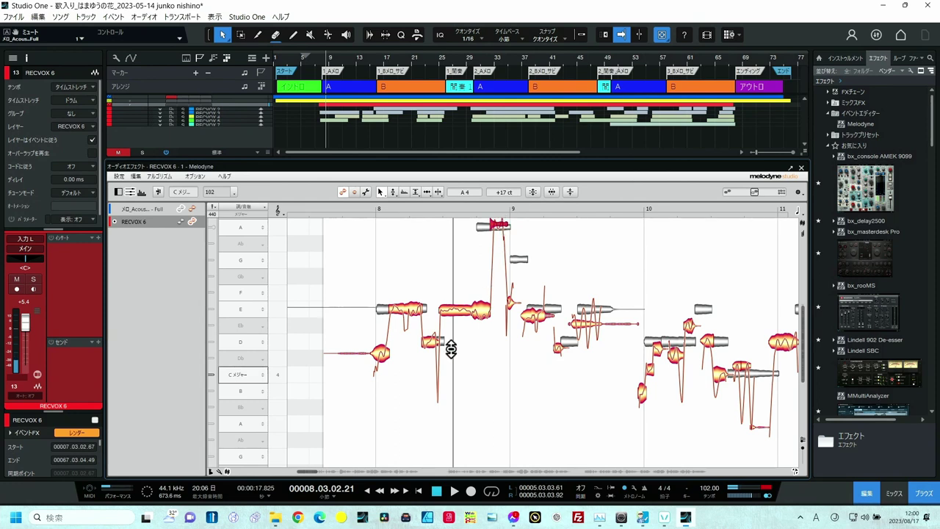
pyautogui.doubleClick(414, 392)
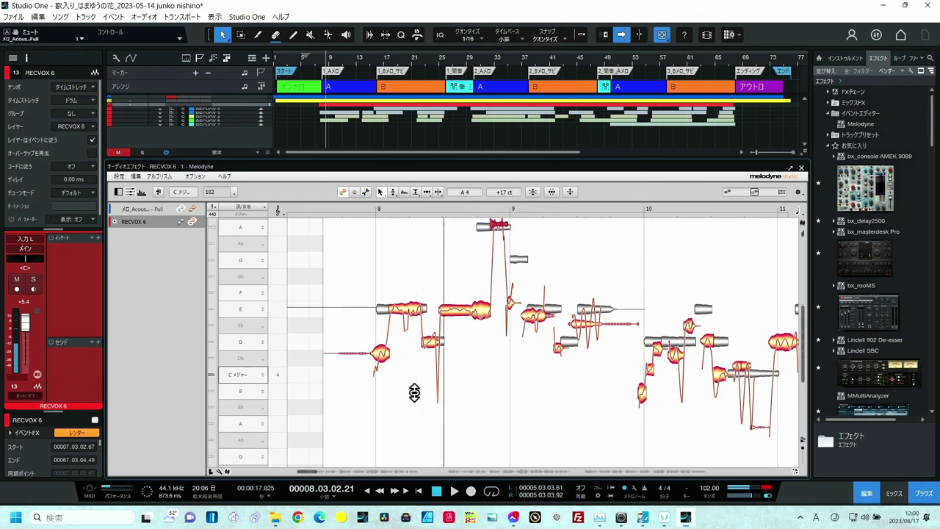
pyautogui.doubleClick(489, 403)
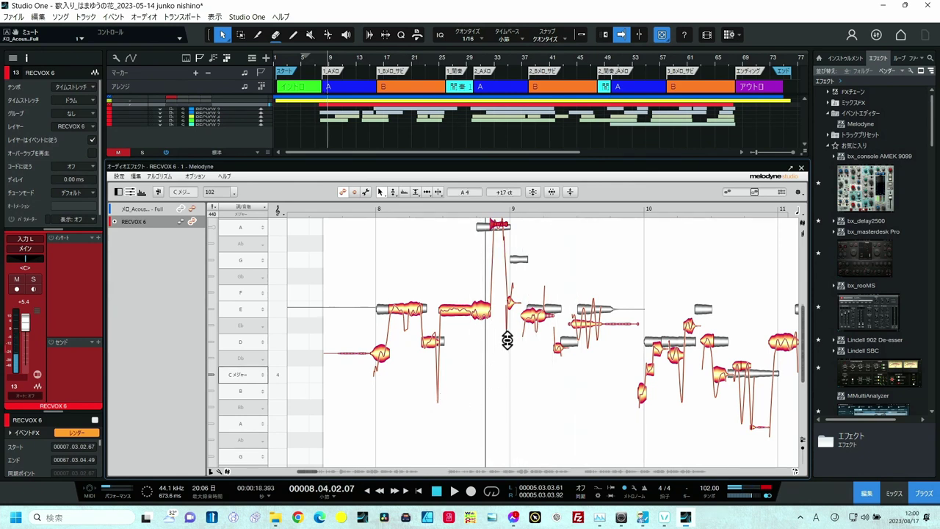
# Raise the short vocal note at the start of bar 9 to Gb4 +45 ct and play it back
pyautogui.click(514, 302)
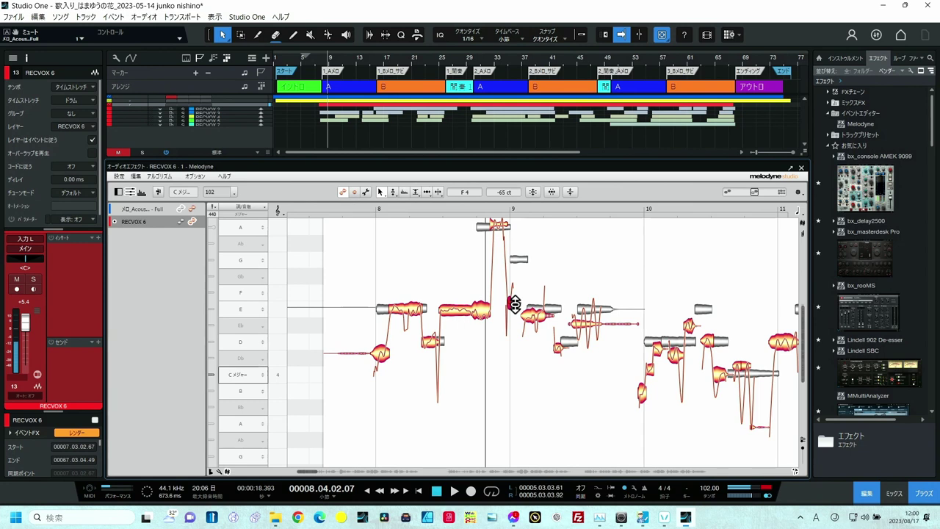
pyautogui.moveTo(514, 304); pyautogui.dragTo(519, 270)
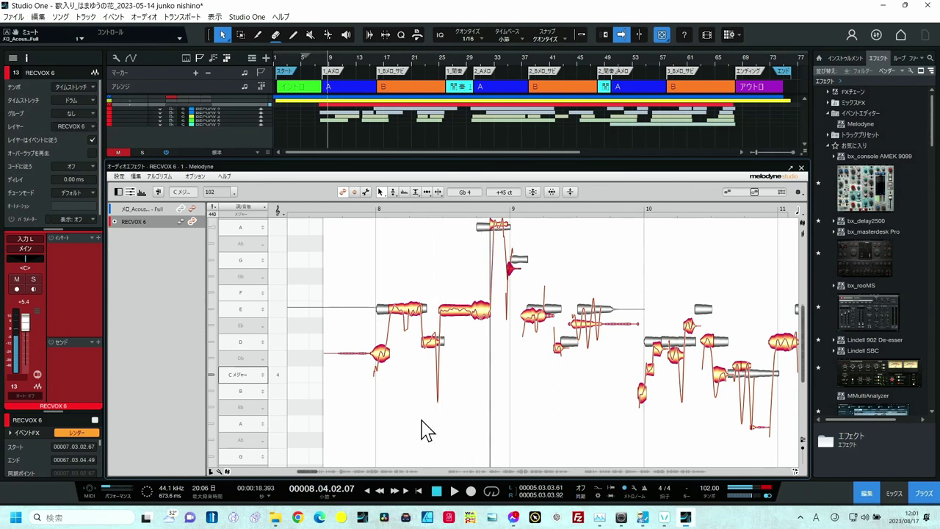
pyautogui.click(522, 404)
# Move the remaining three vocal notes in bar 9 to E4, D4 and E4, matching the piano reference, and play bars 8 to 9
pyautogui.click(539, 329)
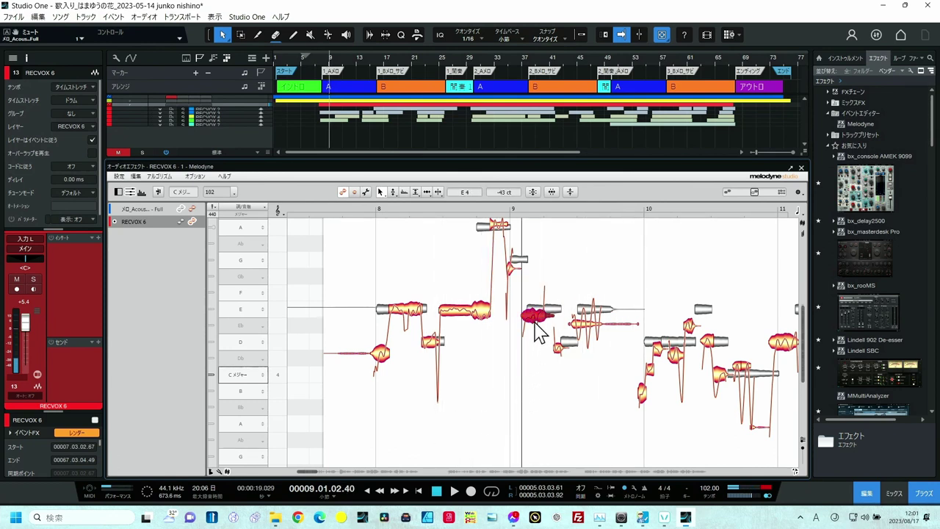
pyautogui.click(559, 348)
pyautogui.moveTo(559, 351); pyautogui.dragTo(629, 309)
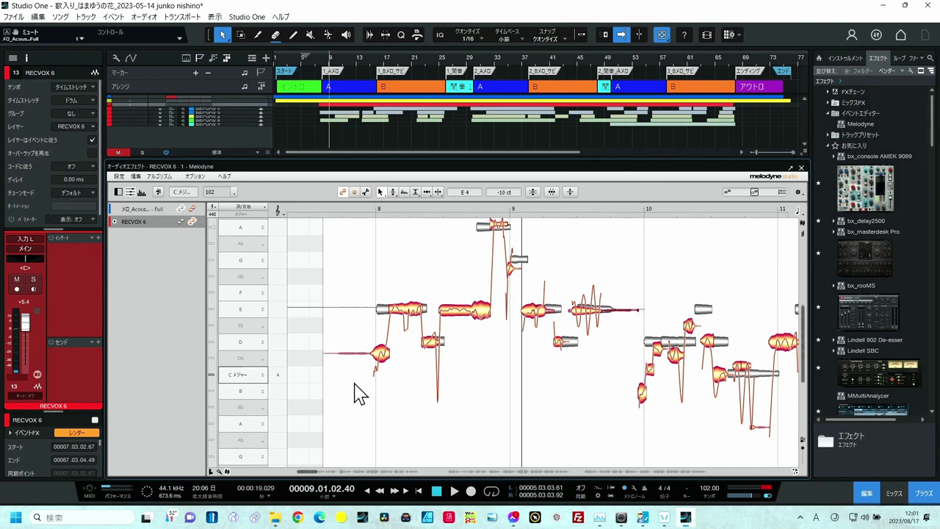
pyautogui.press('space')
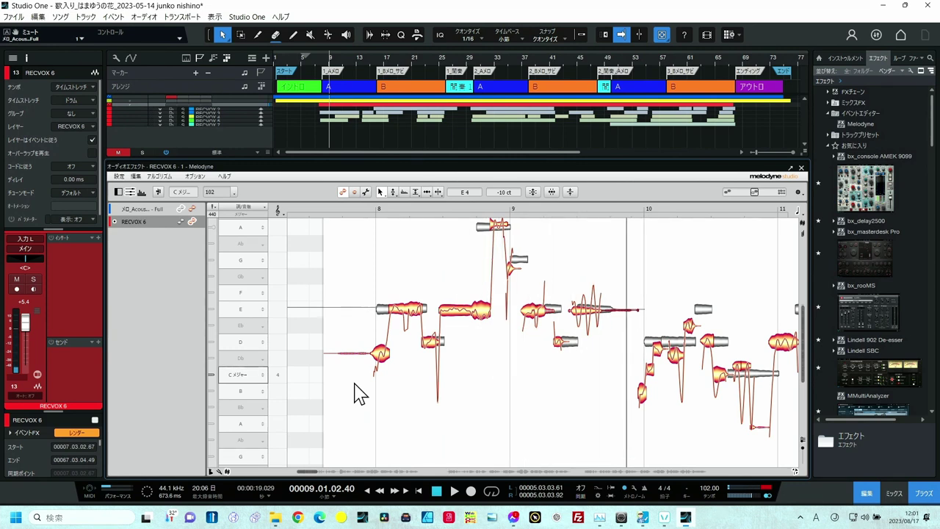
pyautogui.click(335, 210)
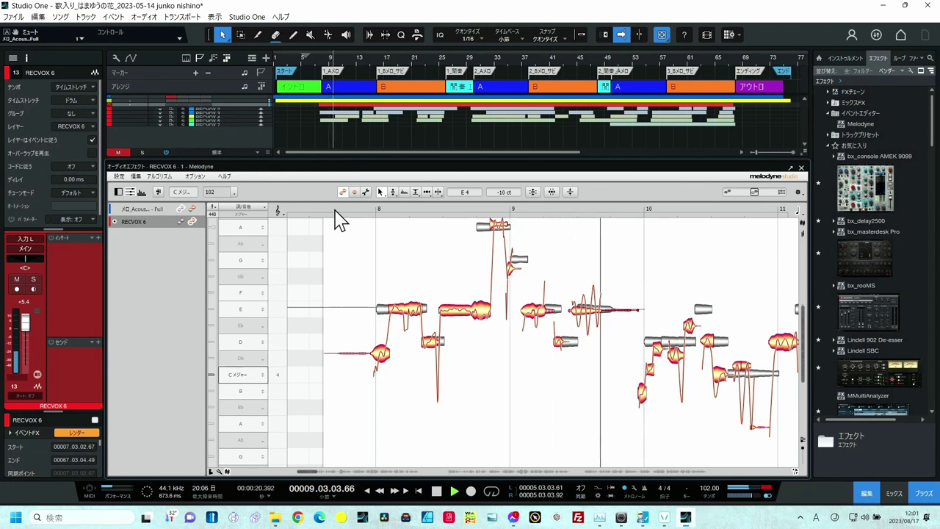
pyautogui.press('space')
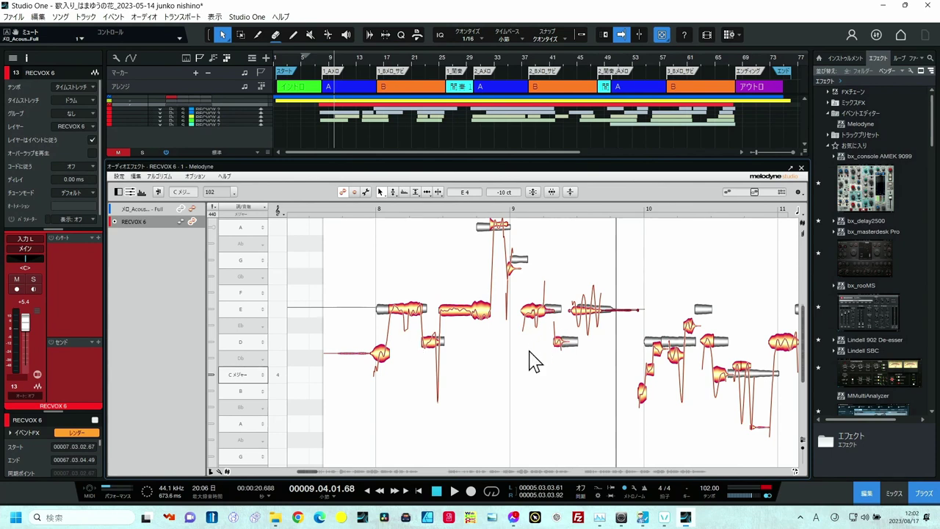
# Fine-tune the high vocal note at the end of bar 8 to A4 +2 ct and play the phrase
pyautogui.scroll(1, 530, 358)
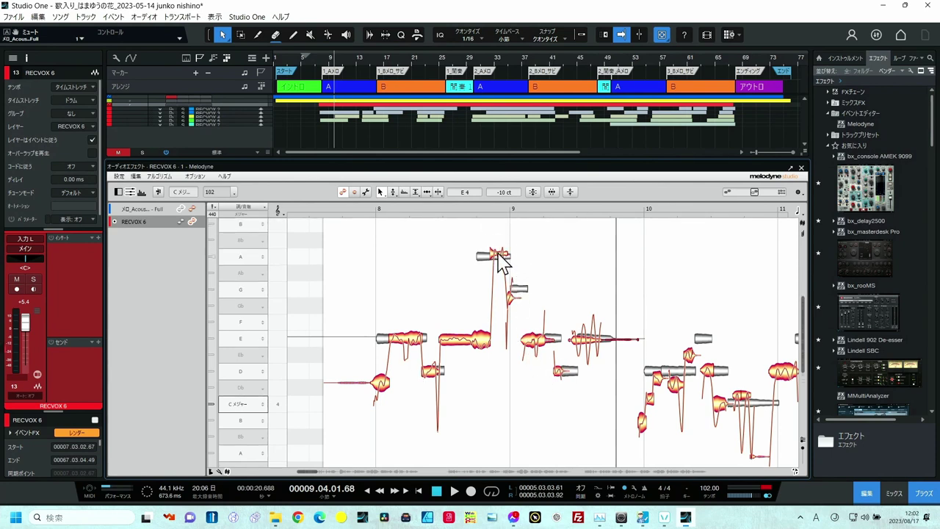
pyautogui.click(499, 253)
pyautogui.moveTo(502, 254); pyautogui.dragTo(504, 256)
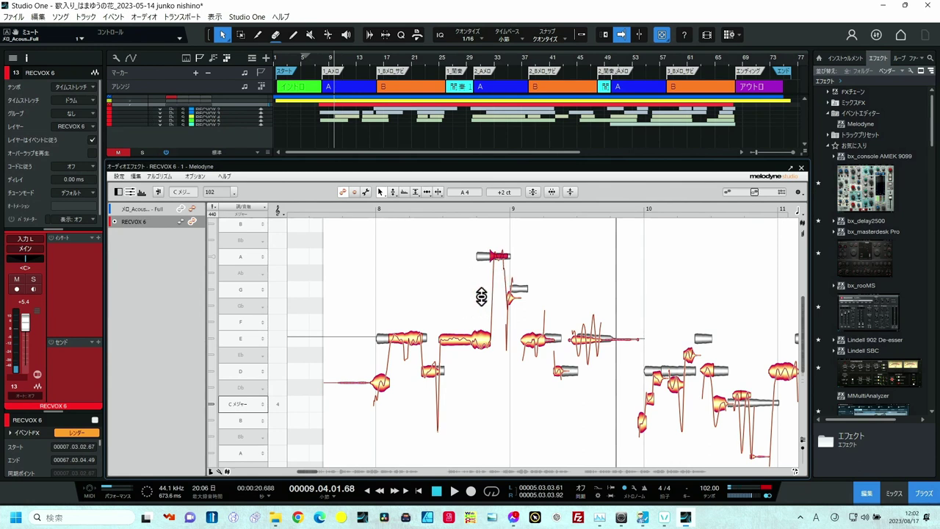
pyautogui.doubleClick(435, 274)
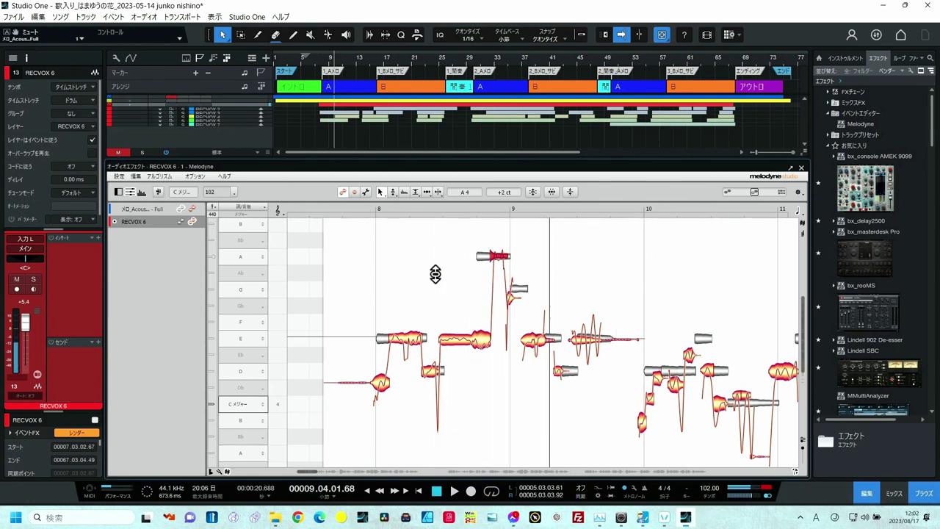
pyautogui.press('space')
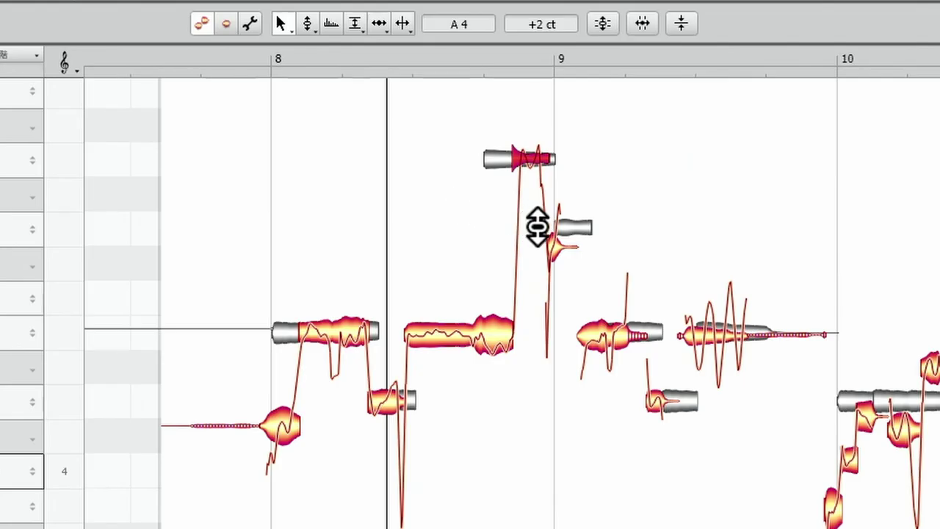
# Fine-tune the short vocal note at the start of bar 9 to G4 -8 ct, then -23 ct, playing back each version
pyautogui.hotkey('ctrl', 's')
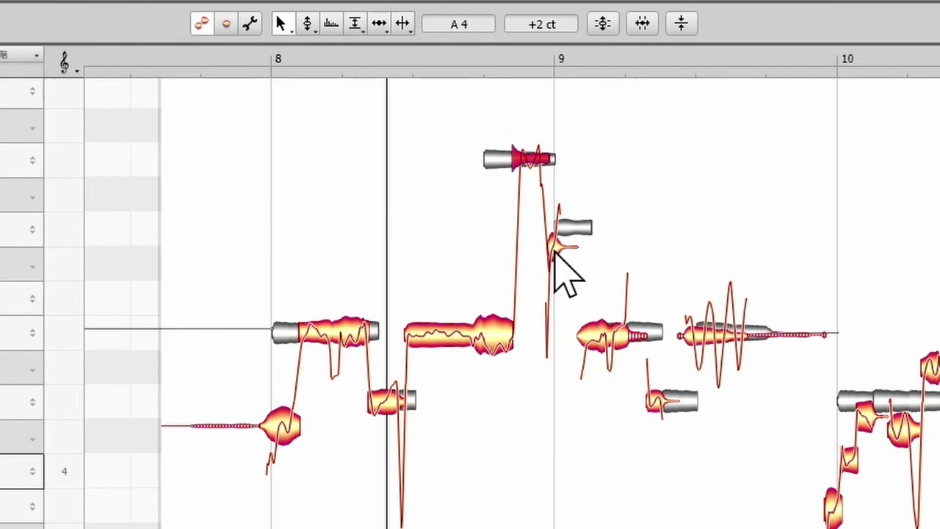
pyautogui.click(558, 252)
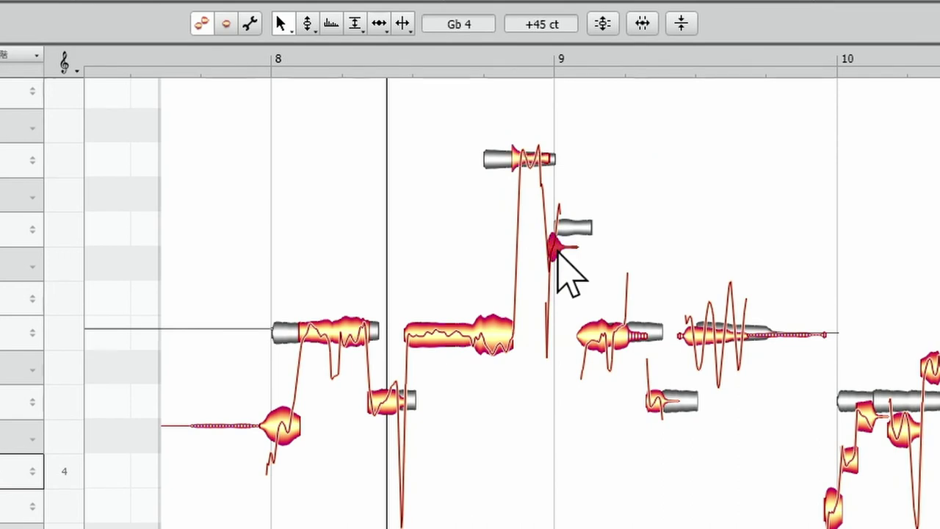
pyautogui.moveTo(558, 252); pyautogui.dragTo(567, 234)
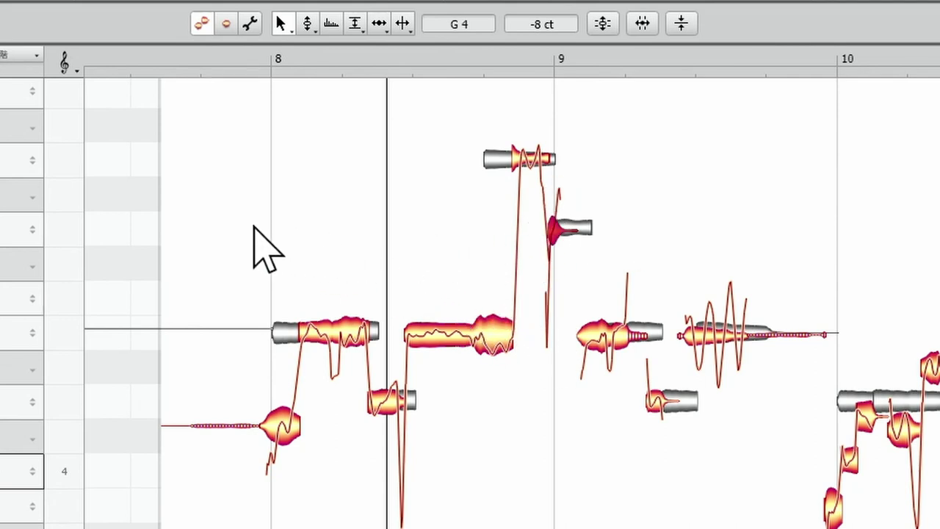
pyautogui.press('space')
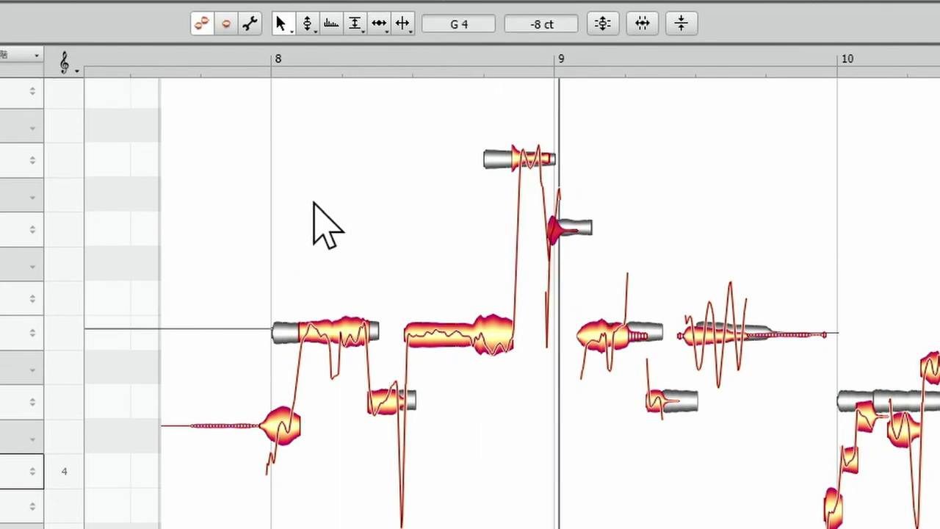
pyautogui.press('space')
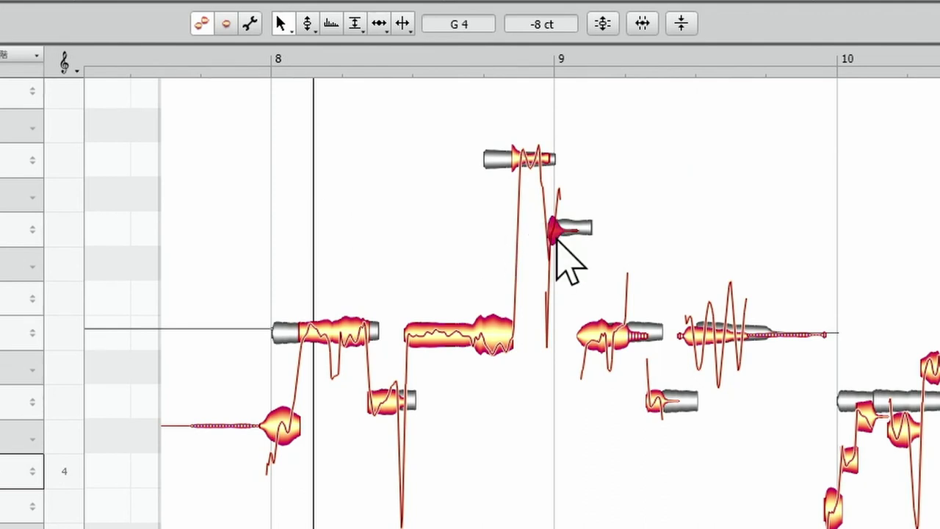
pyautogui.moveTo(556, 242); pyautogui.dragTo(565, 242)
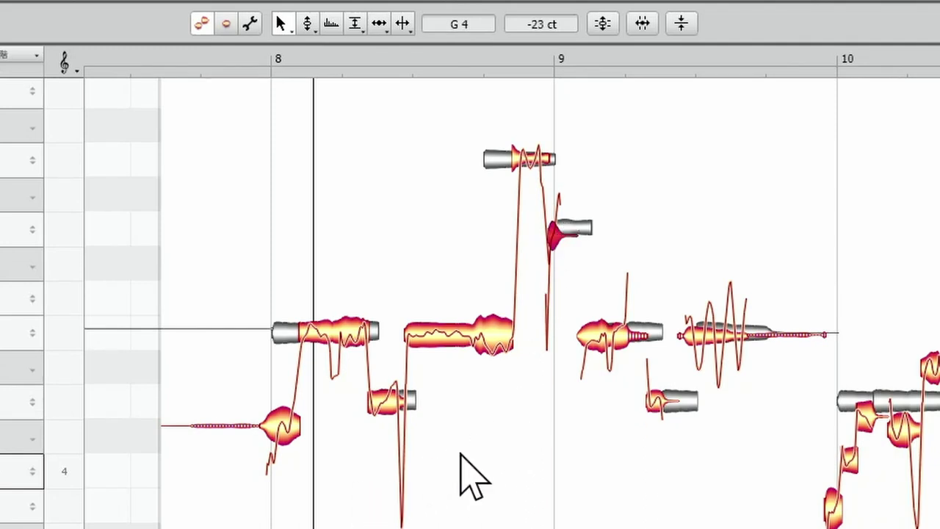
pyautogui.press('space')
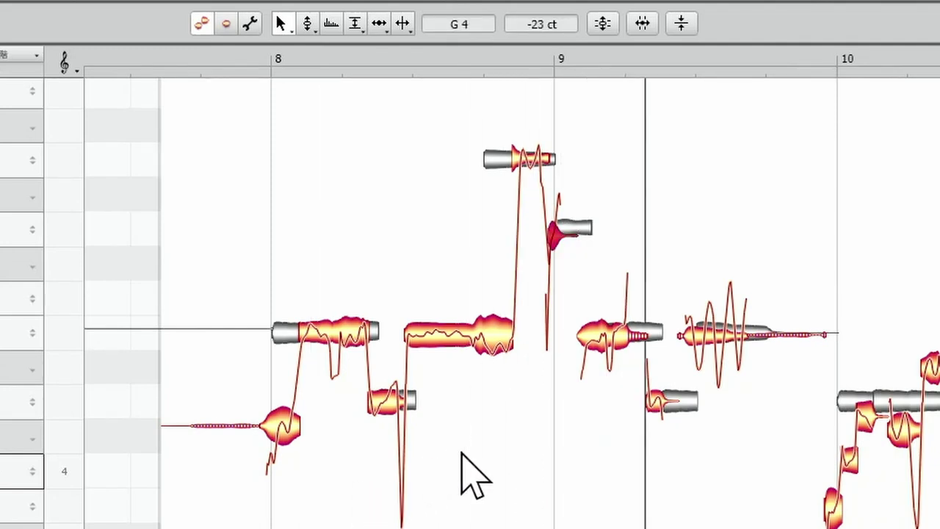
pyautogui.click(461, 476)
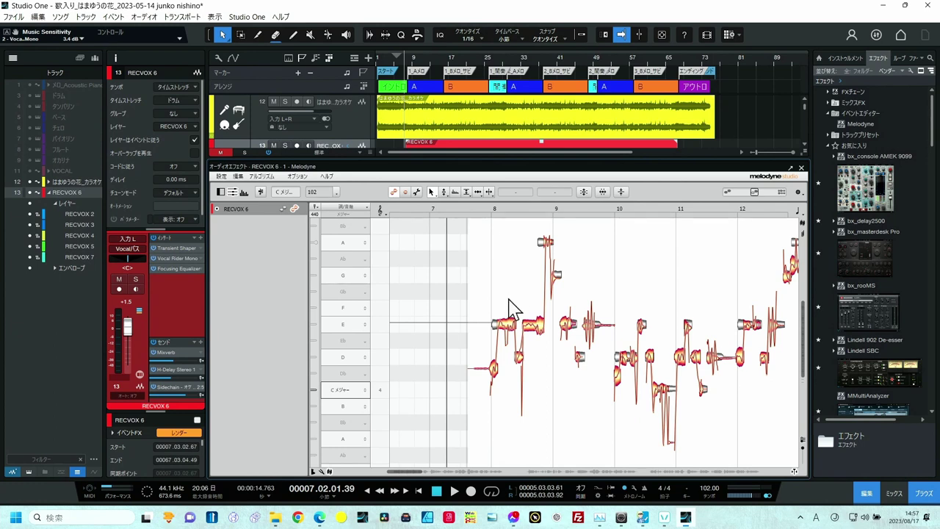
# Try the first vocal note of bar 8 at E4 and at C4, playing back each version
pyautogui.click(494, 369)
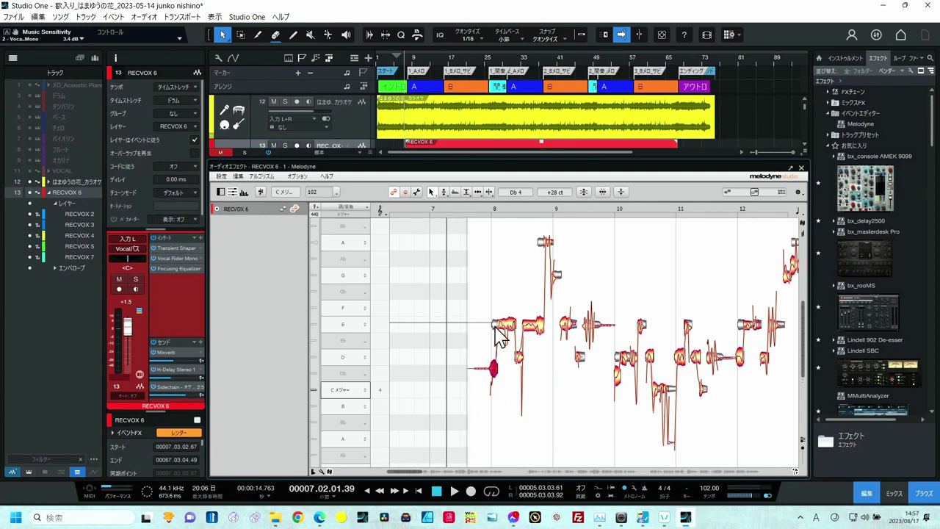
pyautogui.moveTo(494, 369); pyautogui.dragTo(496, 323)
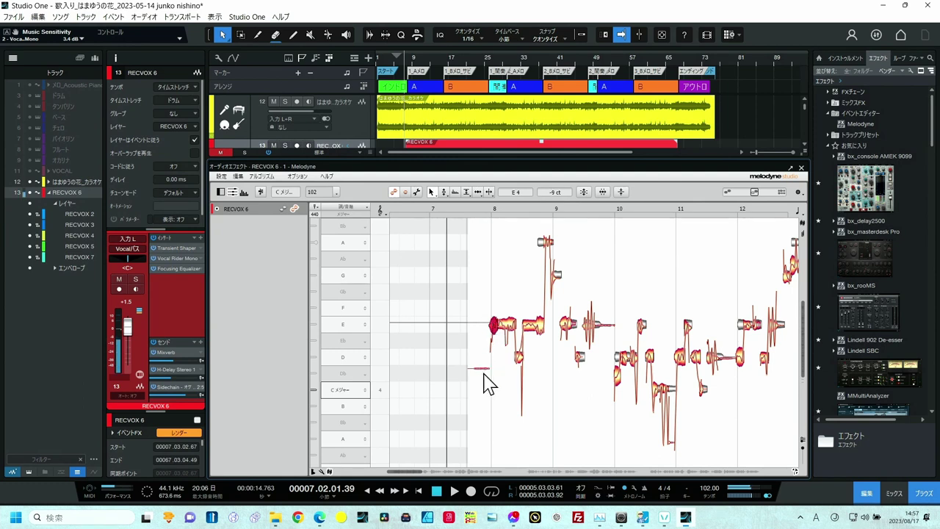
pyautogui.press('space')
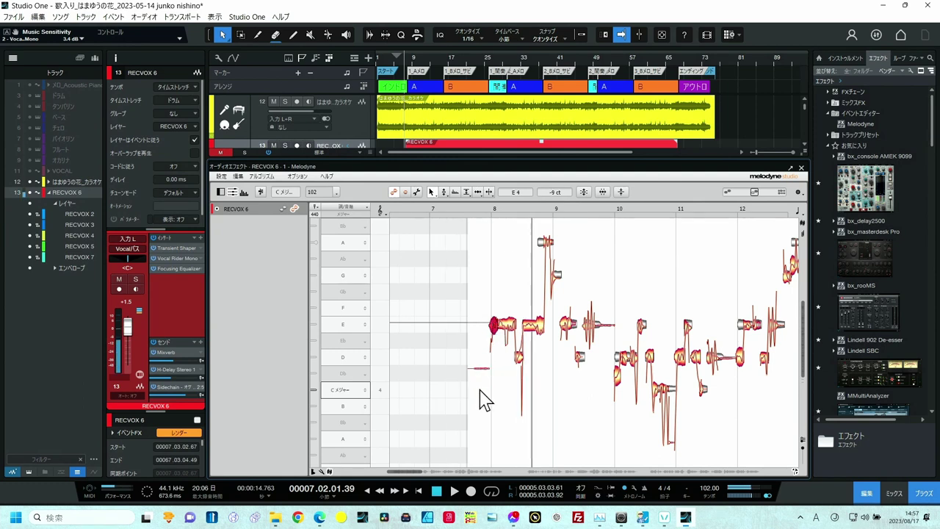
pyautogui.doubleClick(479, 389)
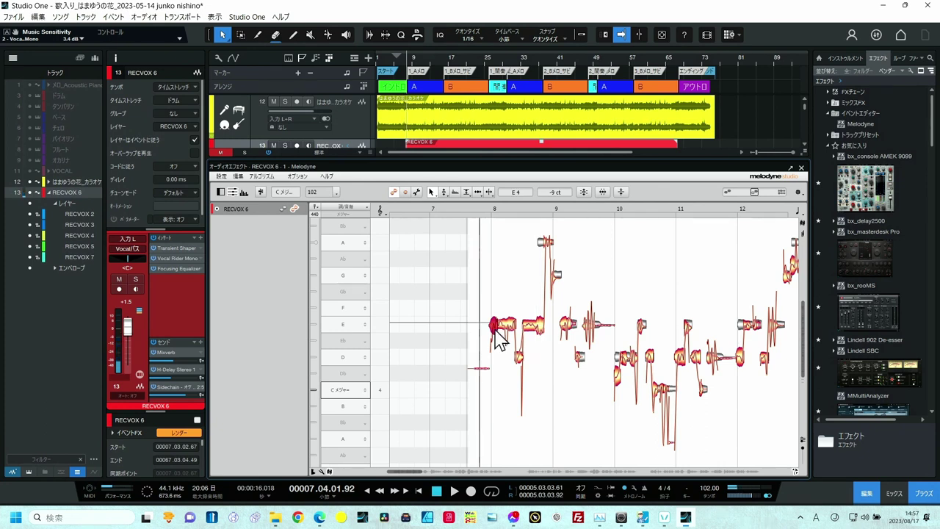
pyautogui.moveTo(497, 327); pyautogui.dragTo(499, 388)
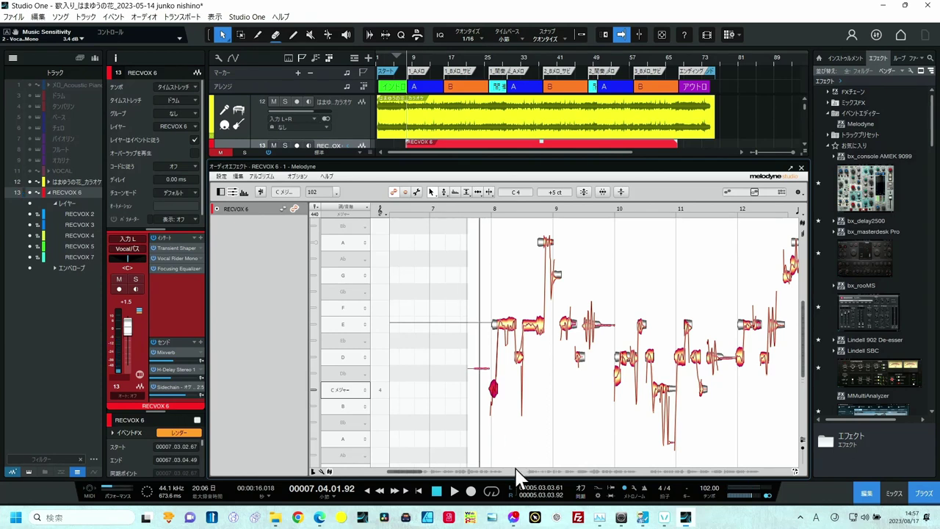
pyautogui.press('space')
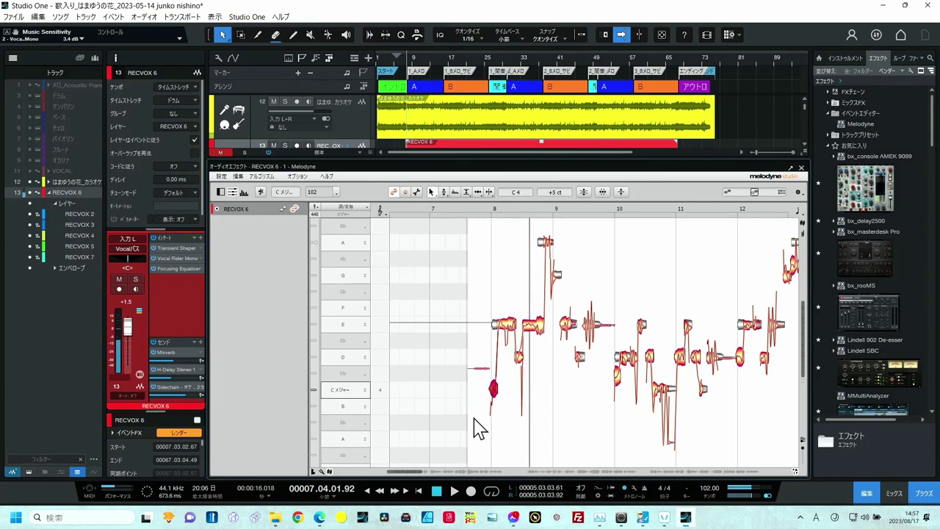
pyautogui.press('space')
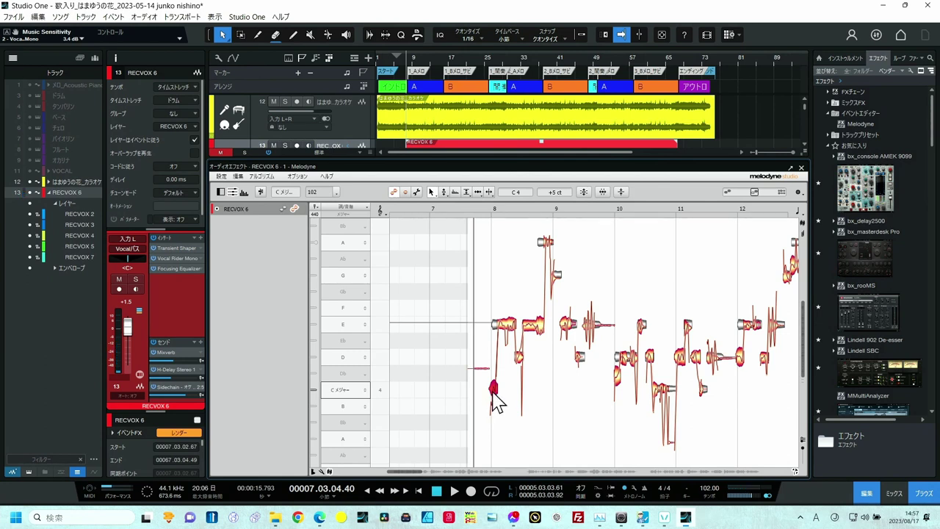
# Set the first vocal note of bar 8 to D4 -24 ct and play the phrase back
pyautogui.moveTo(492, 392); pyautogui.dragTo(497, 361)
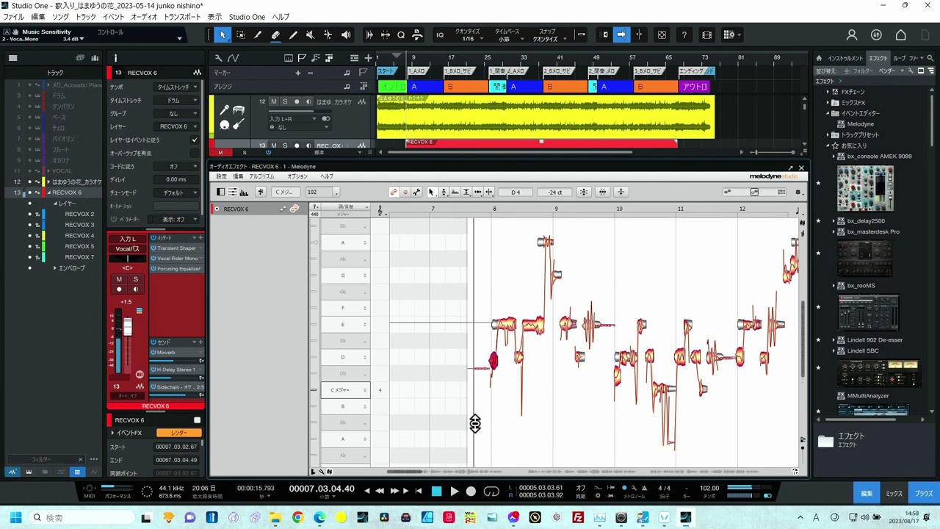
pyautogui.press('space')
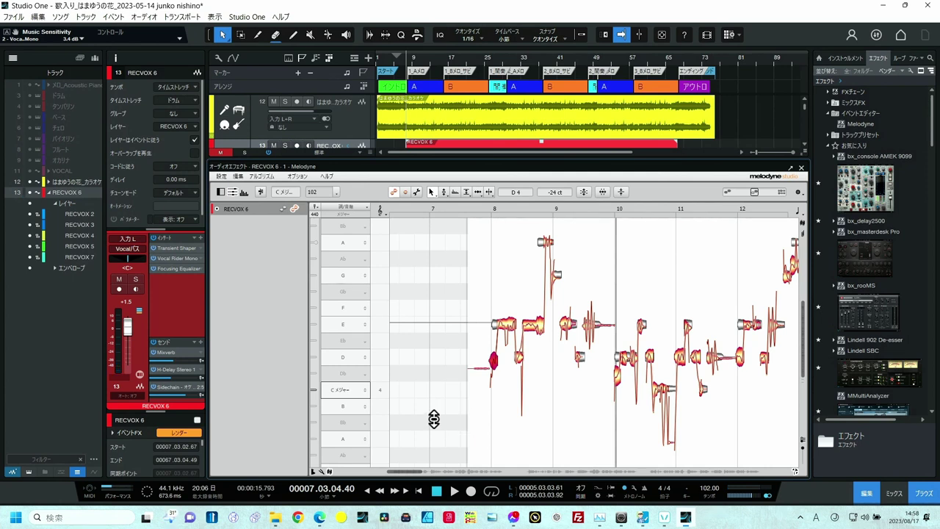
# Open the vocal track's Vocal Rider Mono insert and send the はまゆうの花_カラオケ track to its sidechain
pyautogui.doubleClick(182, 258)
pyautogui.moveTo(669, 150); pyautogui.dragTo(669, 127)
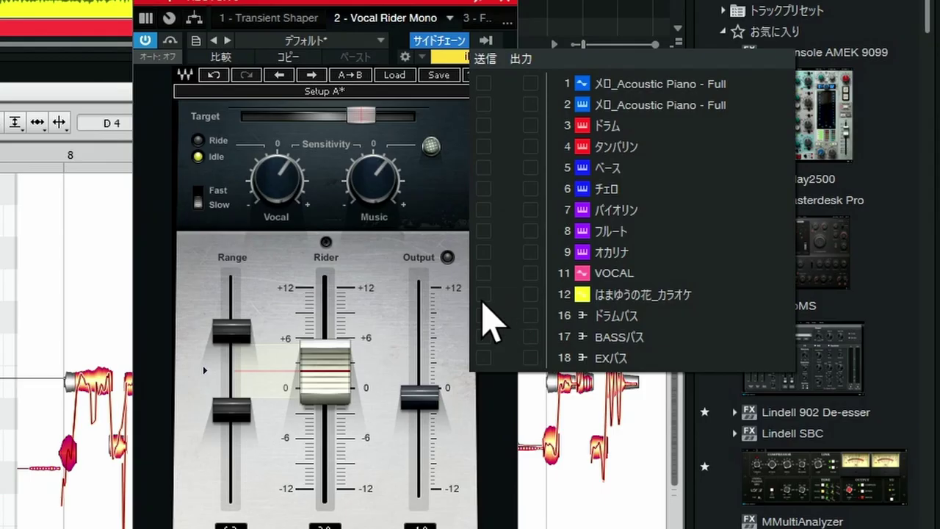
pyautogui.click(703, 282)
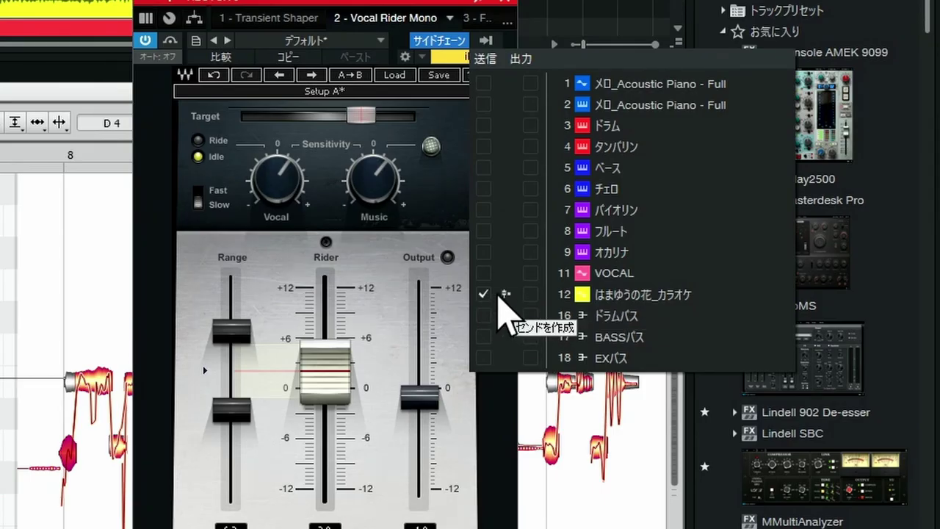
pyautogui.click(483, 293)
pyautogui.click(483, 293)
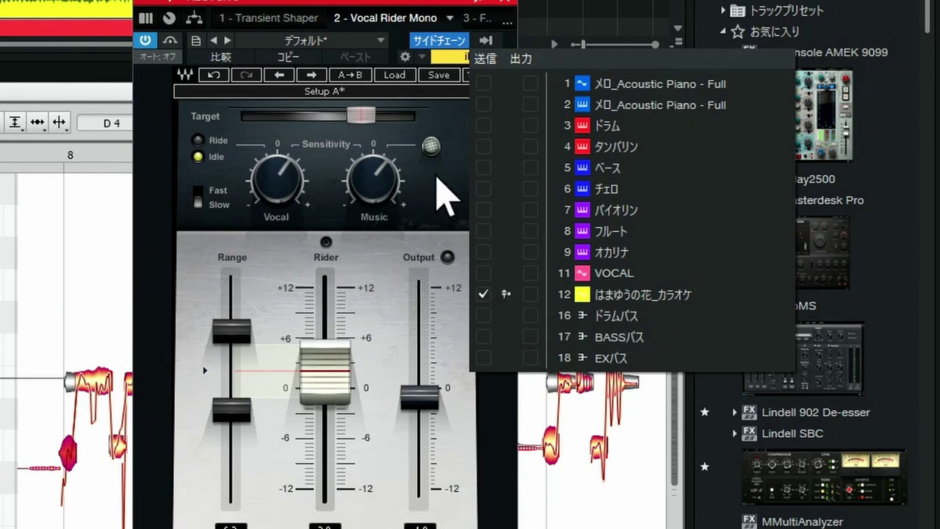
# Close the sidechain source list, move the Vocal Rider window clear of the Melodyne editor and deselect the note at bar 8
pyautogui.click(440, 196)
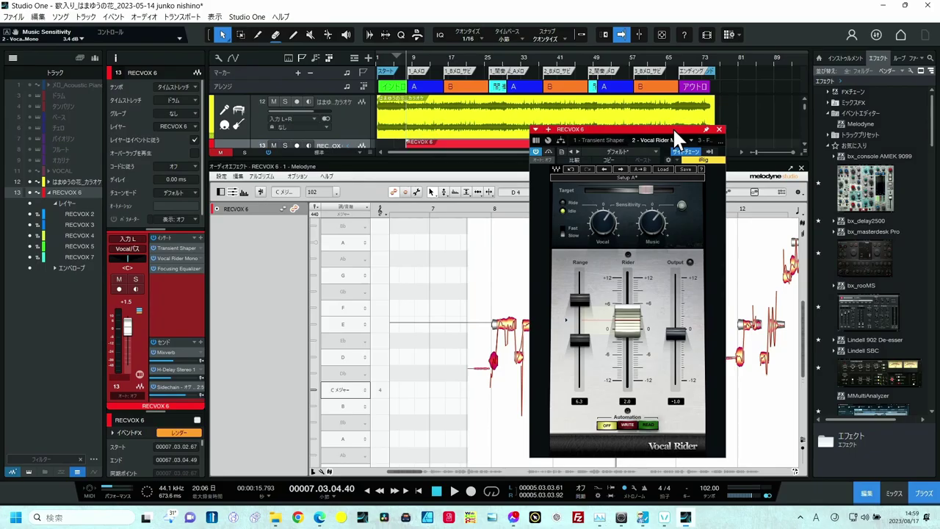
pyautogui.moveTo(672, 127); pyautogui.dragTo(147, 123)
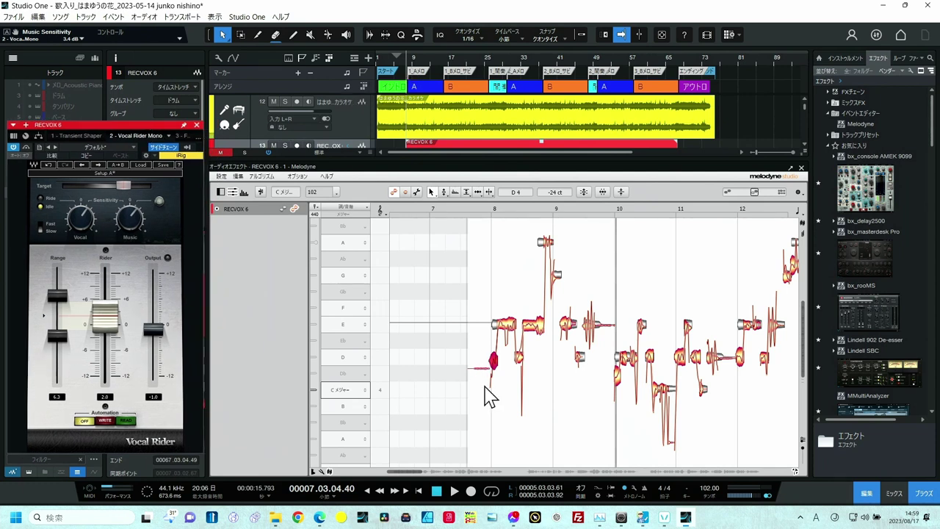
pyautogui.click(489, 392)
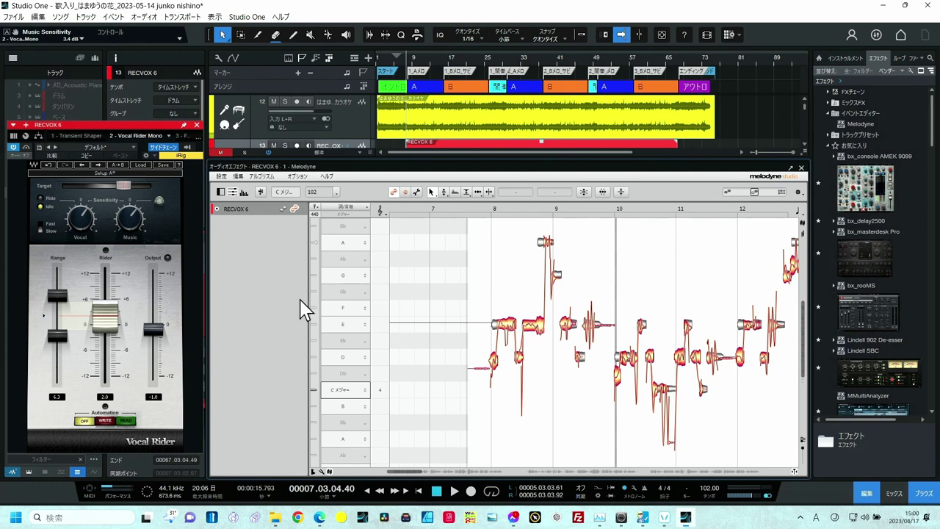
# Compare the original vocal notes with the corrected pitches in Melodyne, returning to the corrected version
pyautogui.click(258, 192)
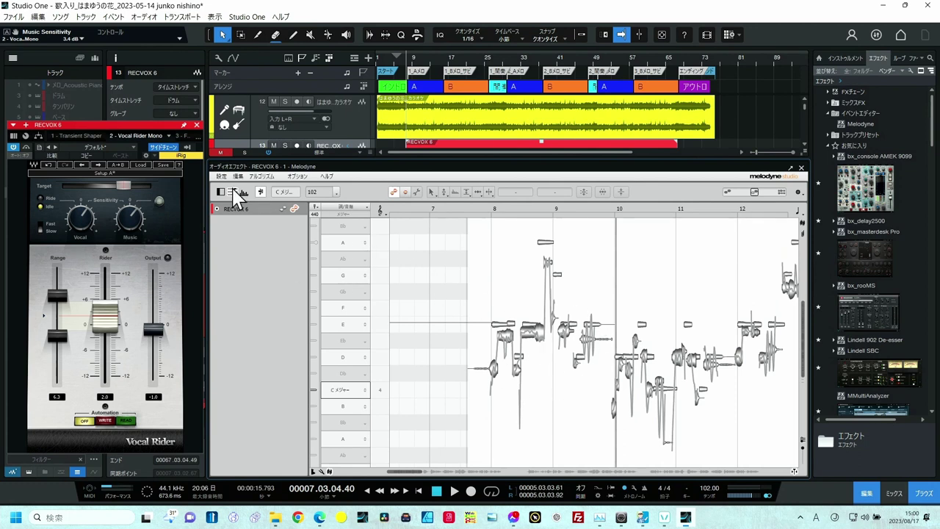
pyautogui.click(259, 192)
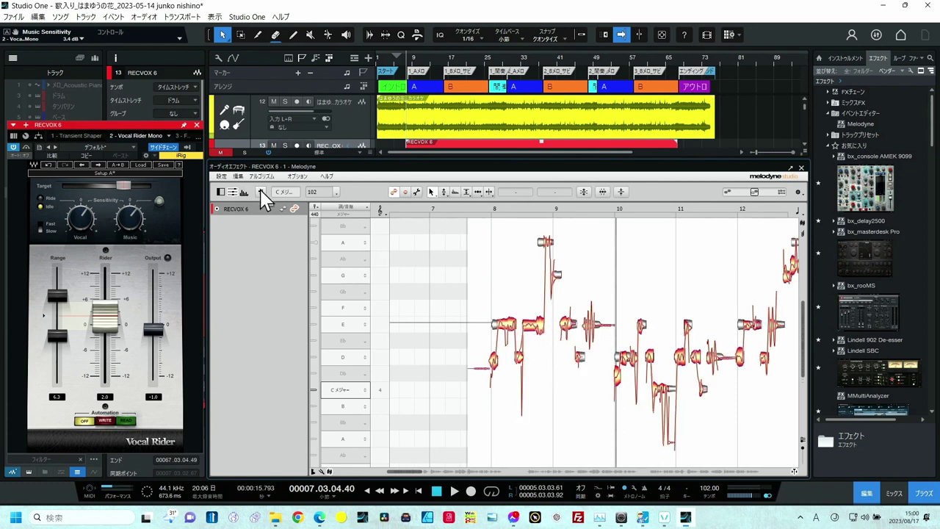
pyautogui.click(260, 191)
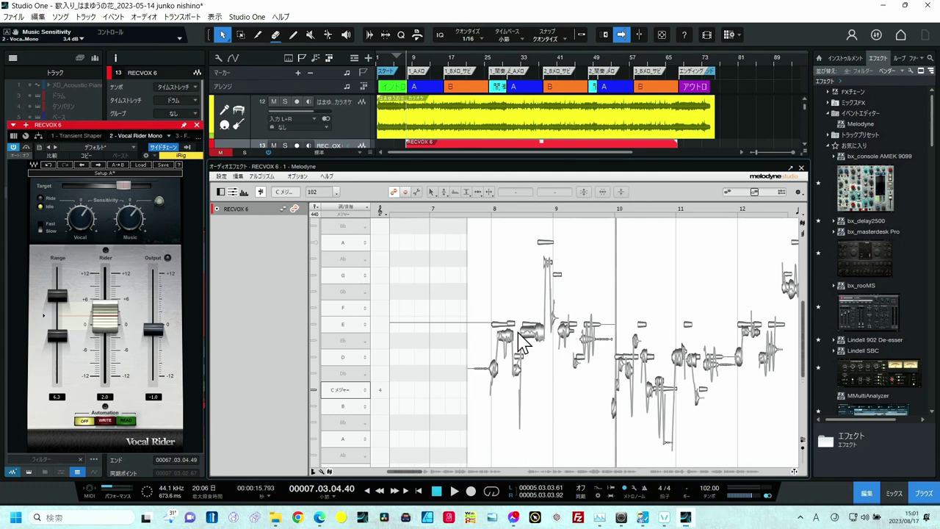
pyautogui.click(261, 193)
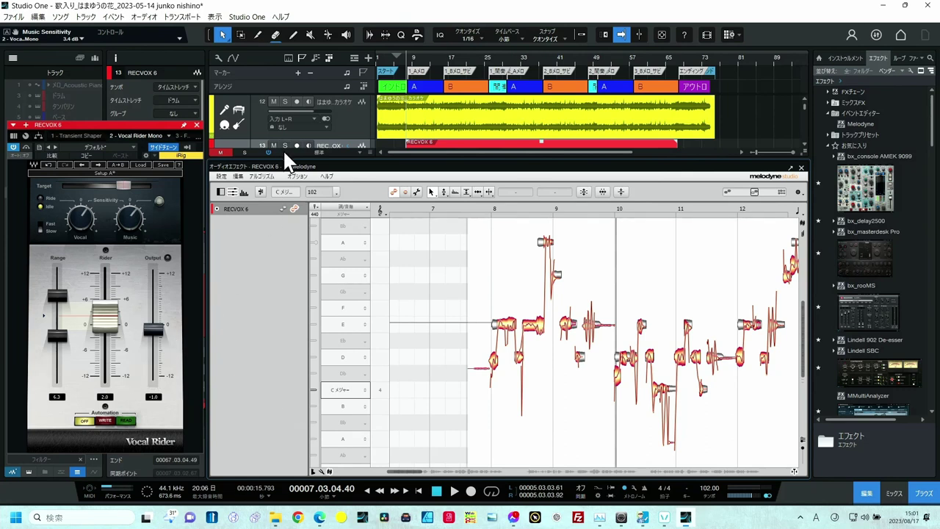
# Play from about bar 7 while setting Vocal Rider's maximum range to 5.7 dB and its output to -0.3 dB
pyautogui.doubleClick(406, 60)
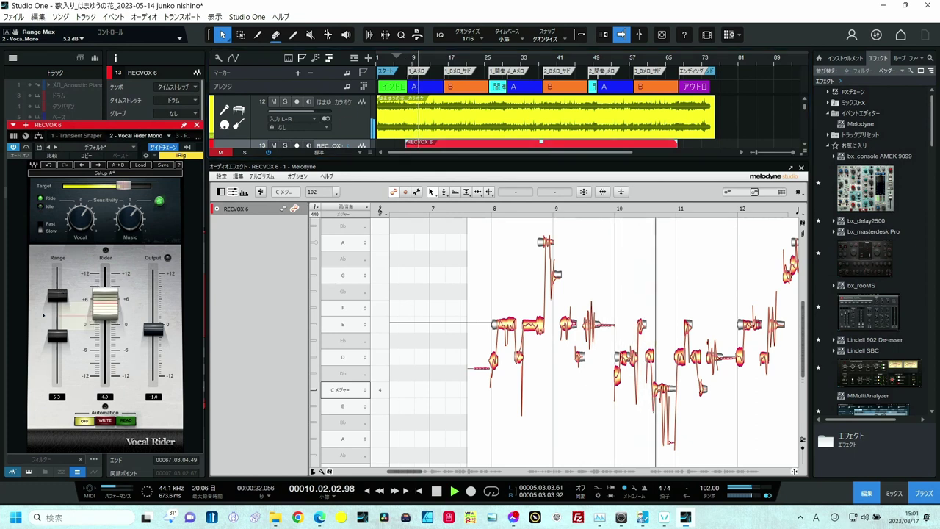
pyautogui.moveTo(58, 295); pyautogui.dragTo(57, 292)
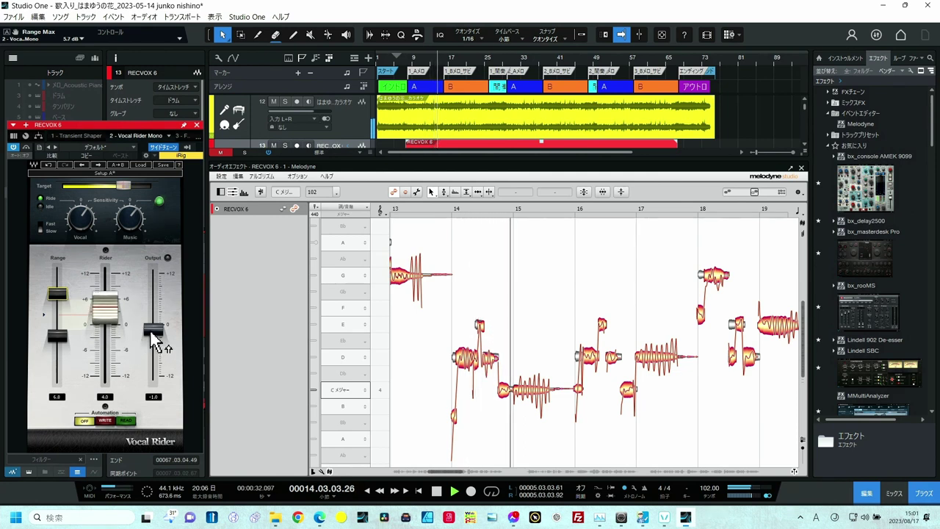
pyautogui.click(152, 332)
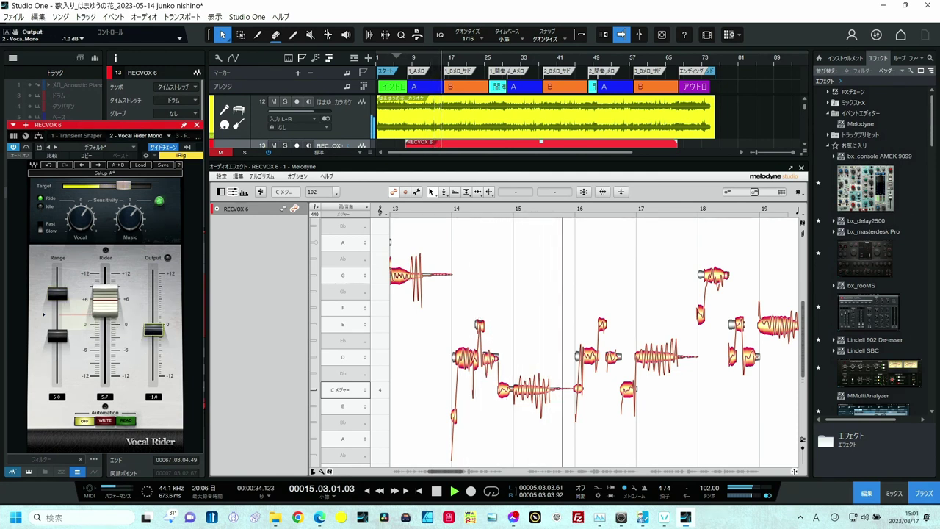
pyautogui.moveTo(153, 331); pyautogui.dragTo(153, 326)
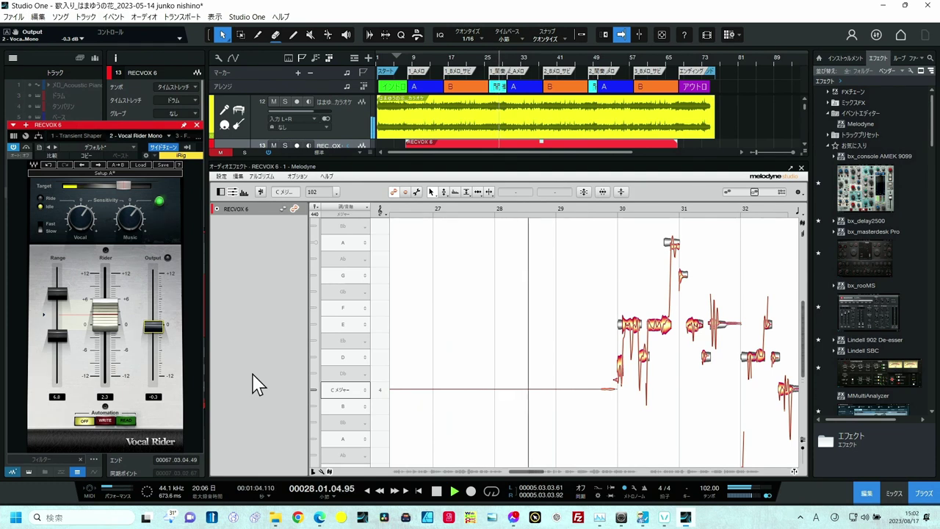
pyautogui.press('space')
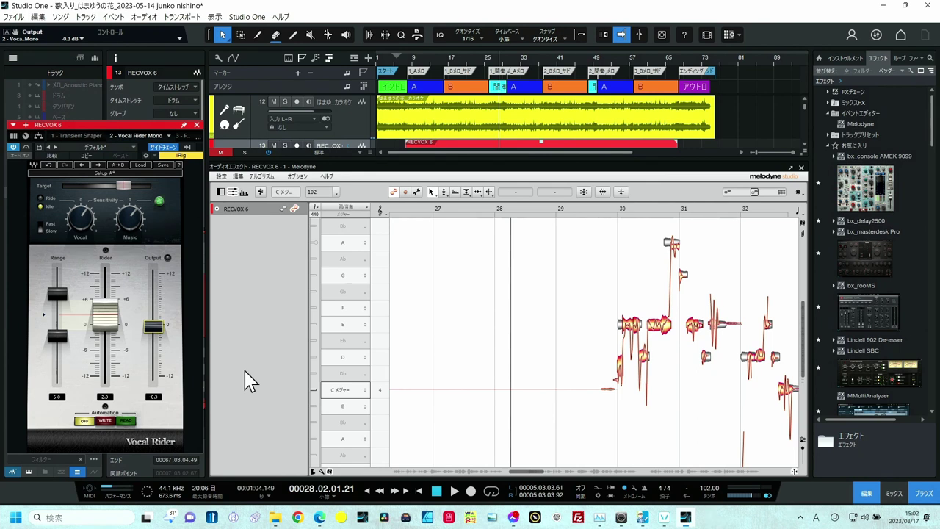
# Switch from the Melodyne editor to the mixer and set the main output's Mix FX to CTC-1
pyautogui.press('F2')
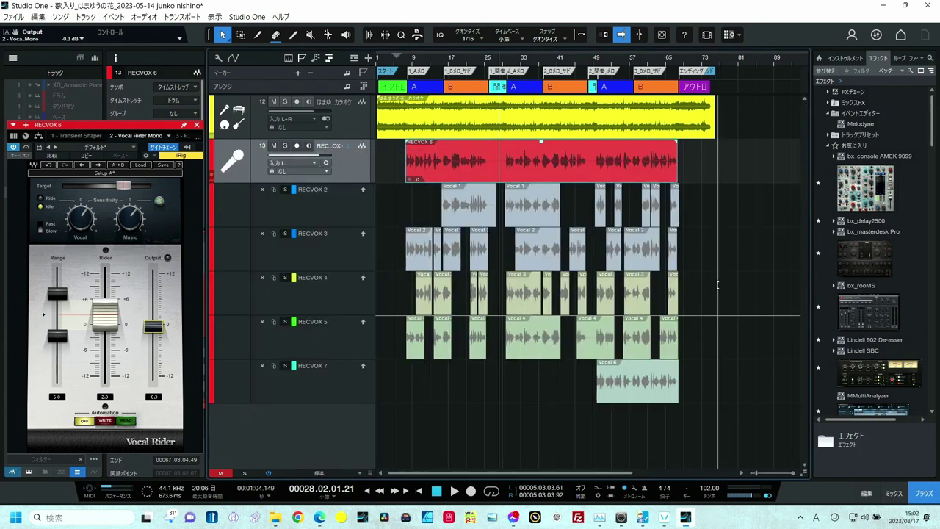
pyautogui.press('F3')
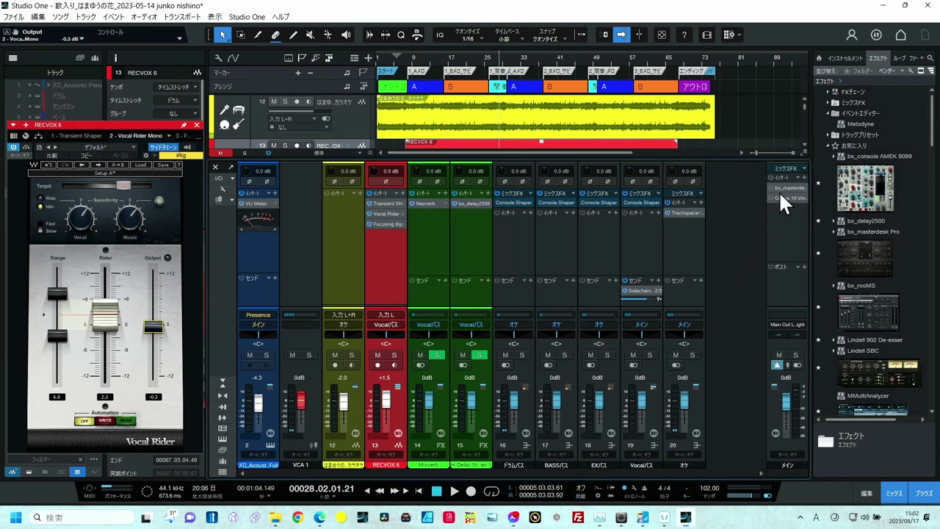
pyautogui.click(797, 169)
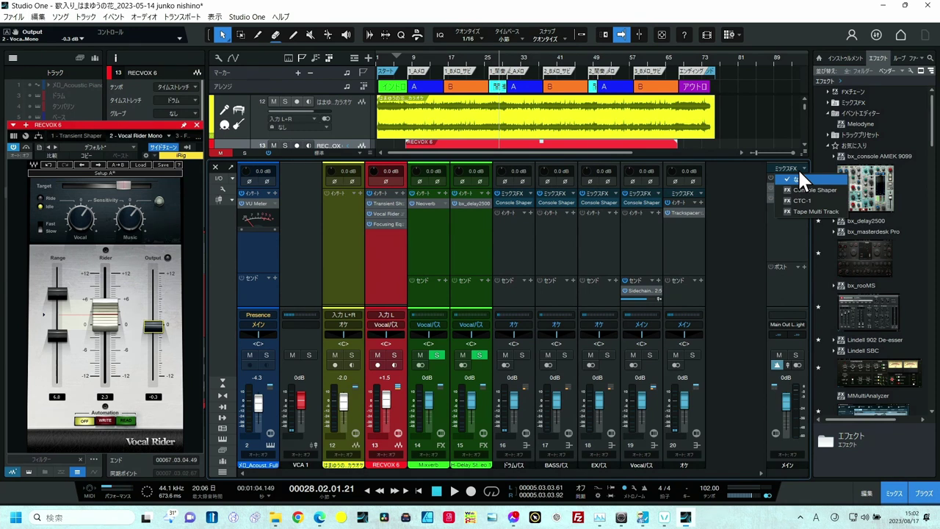
pyautogui.click(802, 201)
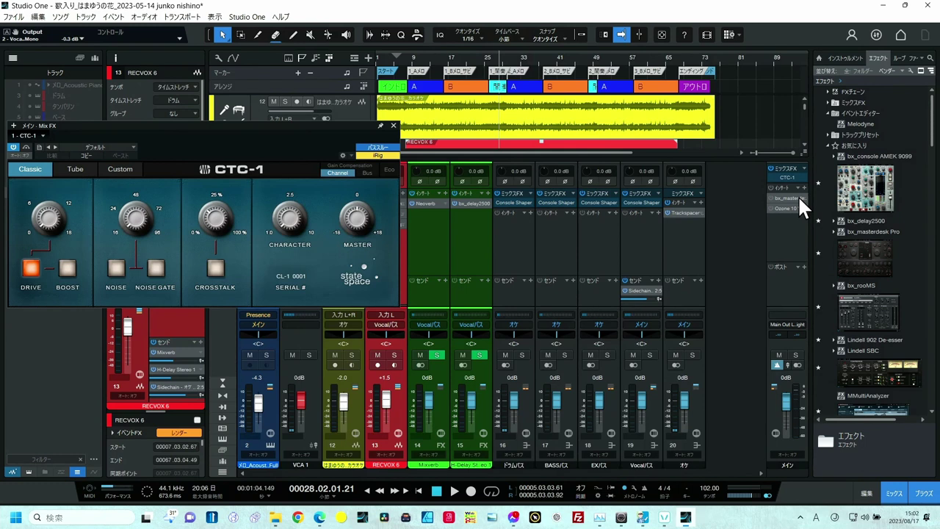
# Enable crosstalk and boost in CTC-1 and set drive to 2.70 dB and character to 1.60 while playing the second section A
pyautogui.click(214, 269)
pyautogui.click(515, 89)
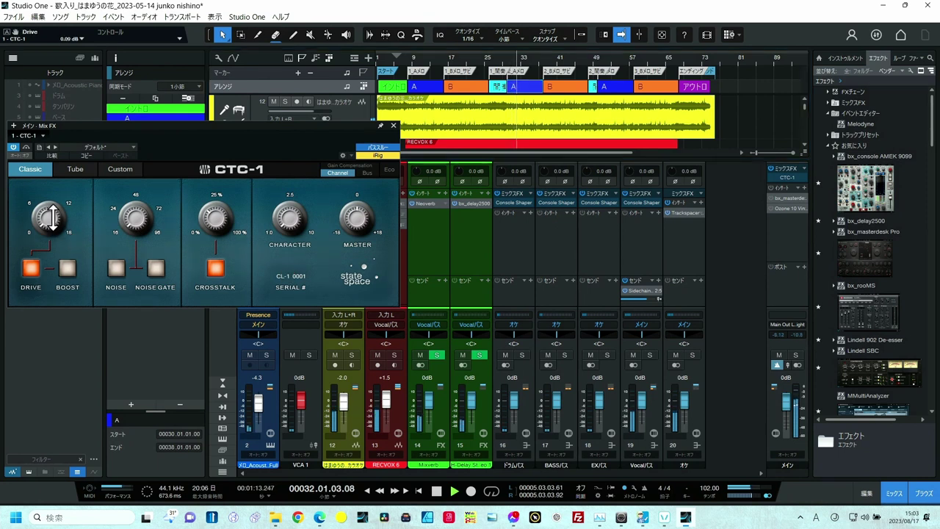
pyautogui.moveTo(50, 216); pyautogui.dragTo(53, 204)
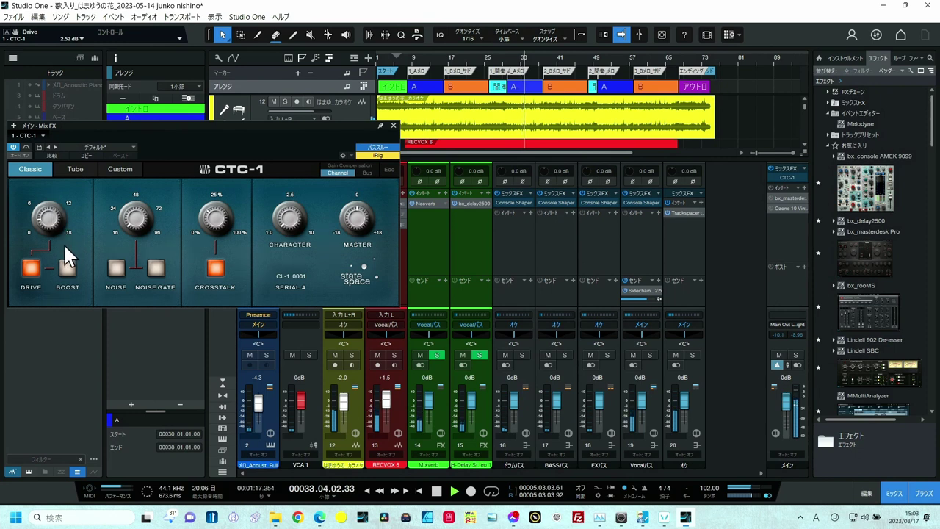
pyautogui.click(68, 268)
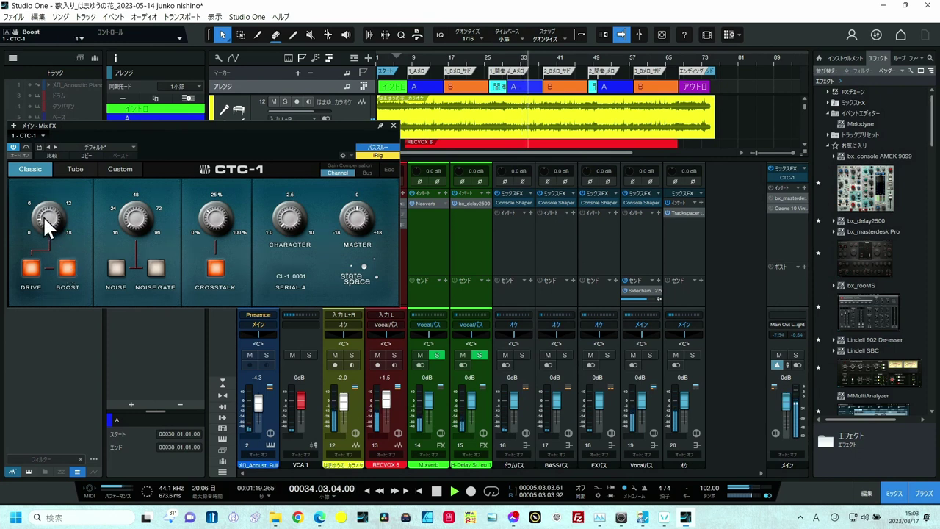
pyautogui.moveTo(42, 215); pyautogui.dragTo(44, 214)
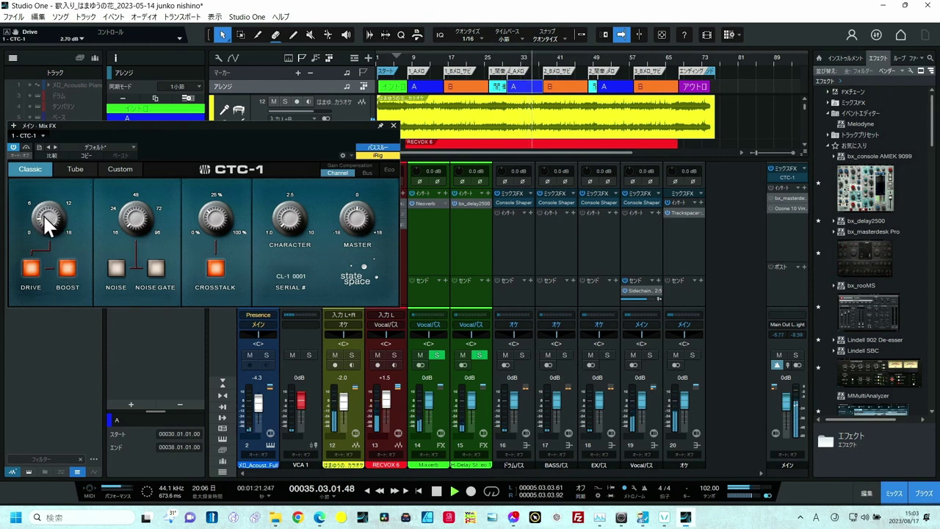
pyautogui.moveTo(293, 218); pyautogui.dragTo(291, 199)
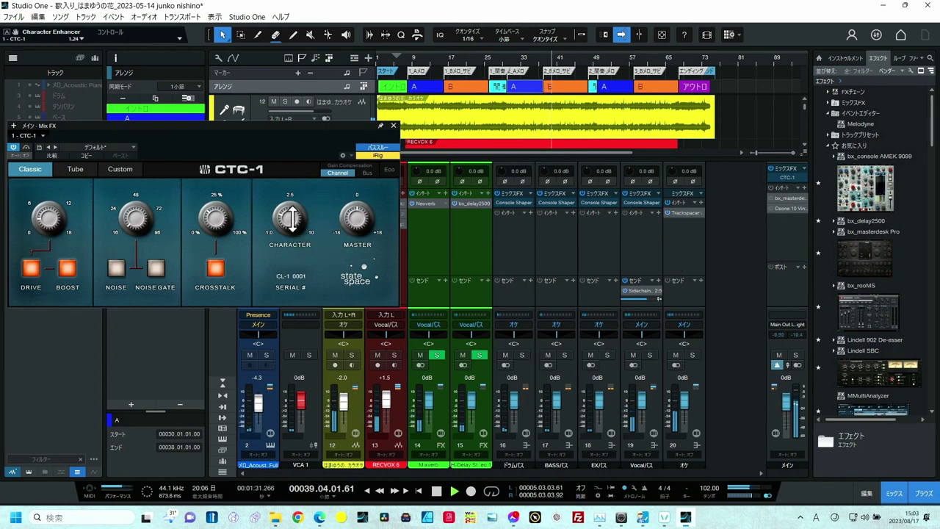
pyautogui.moveTo(292, 218); pyautogui.dragTo(293, 209)
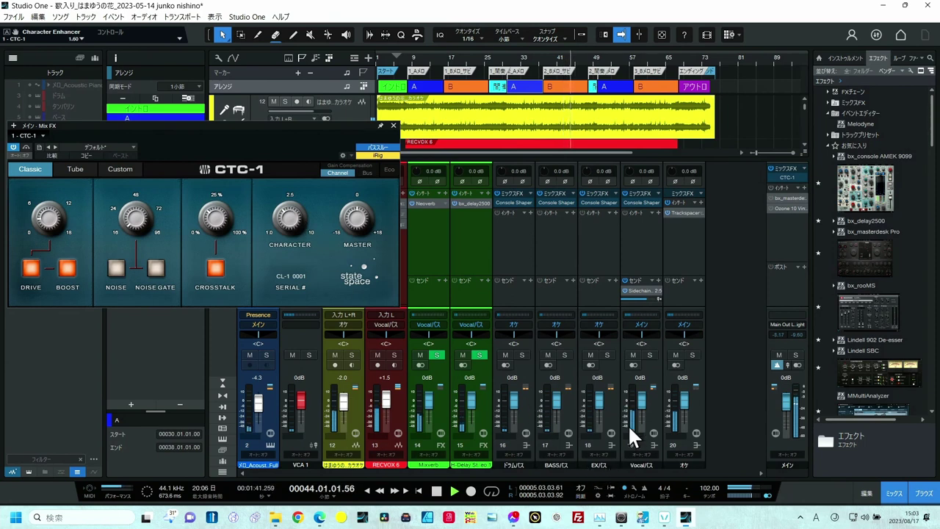
# Raise the Vocalバス fader to +2.2 dB and restart playback from the section A that begins at bar 50
pyautogui.moveTo(640, 397); pyautogui.dragTo(640, 395)
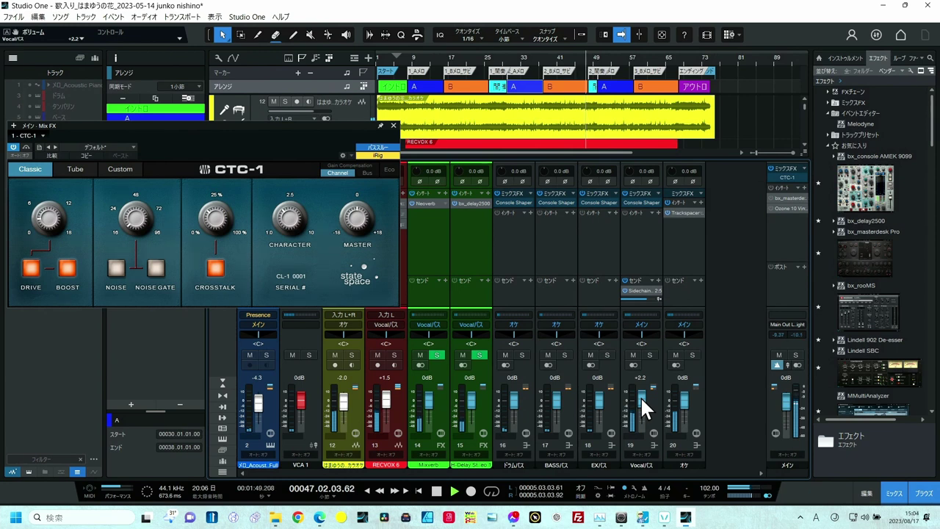
pyautogui.press('space')
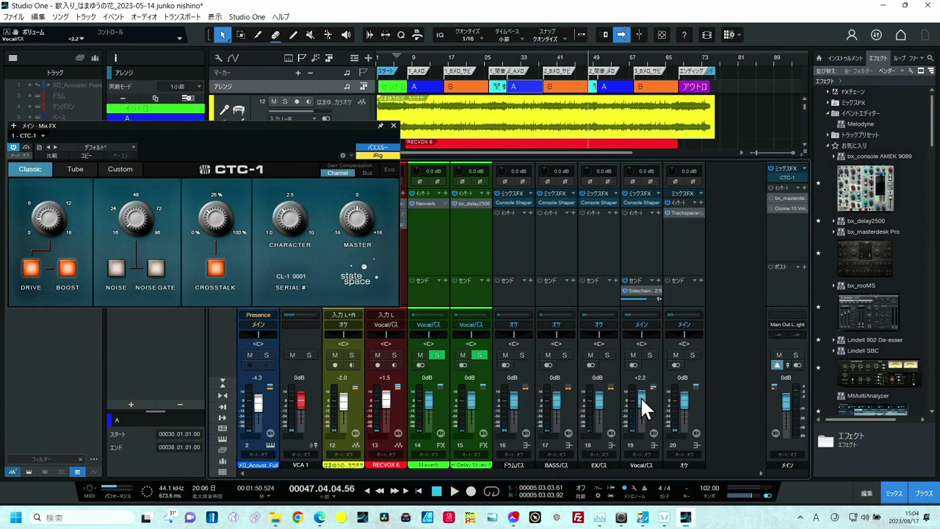
pyautogui.click(619, 89)
pyautogui.press('space')
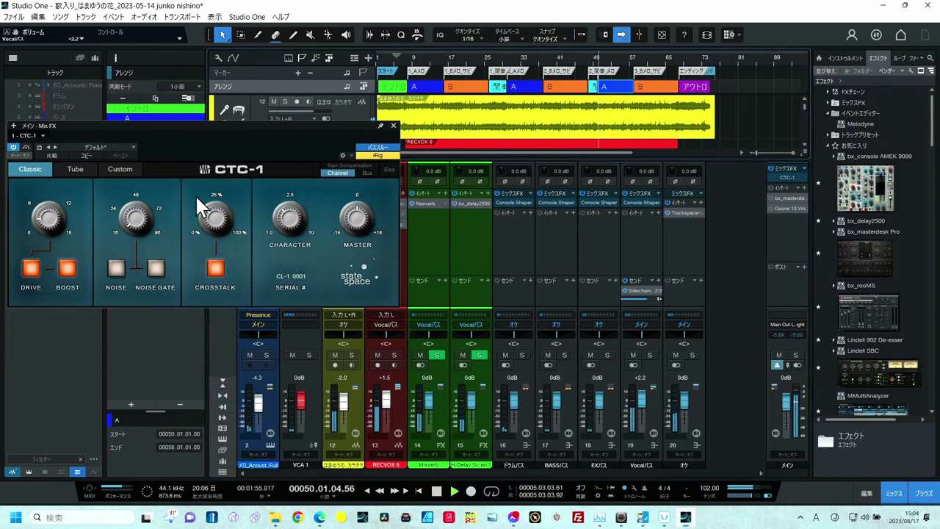
# Compare the mix with CTC-1 bypassed and active, set its master level to 3.42 dB and leave it enabled
pyautogui.click(14, 146)
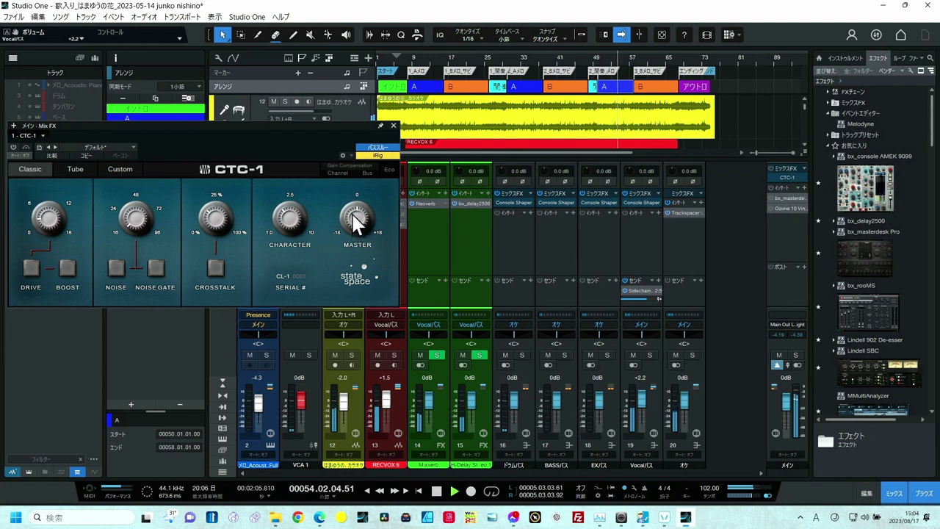
pyautogui.click(12, 145)
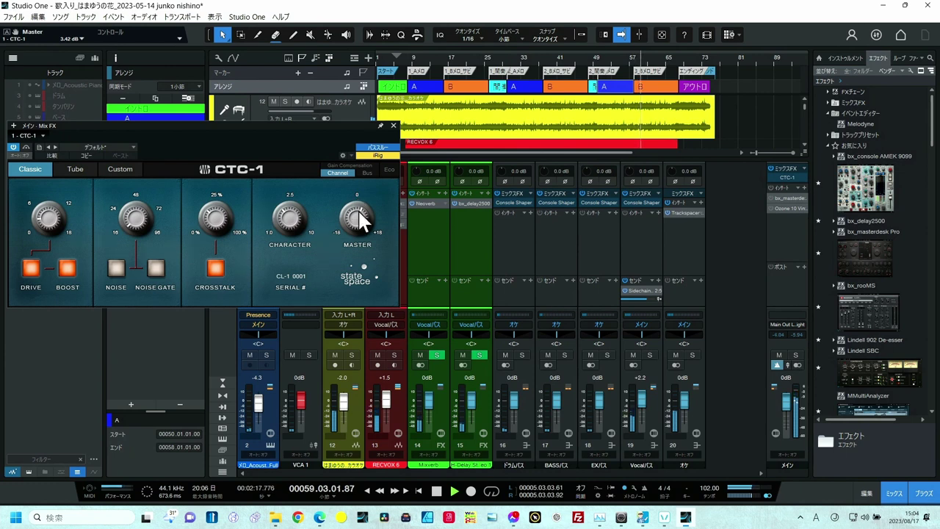
pyautogui.click(13, 147)
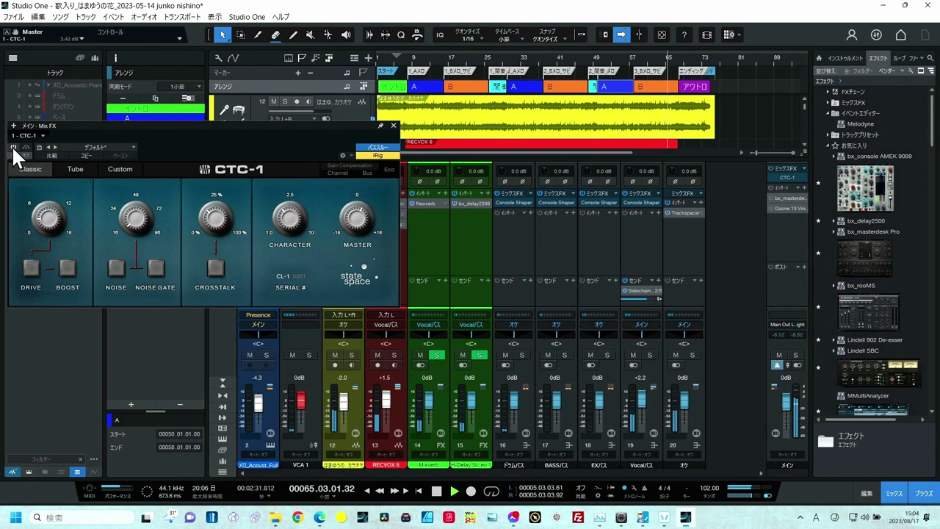
pyautogui.click(12, 147)
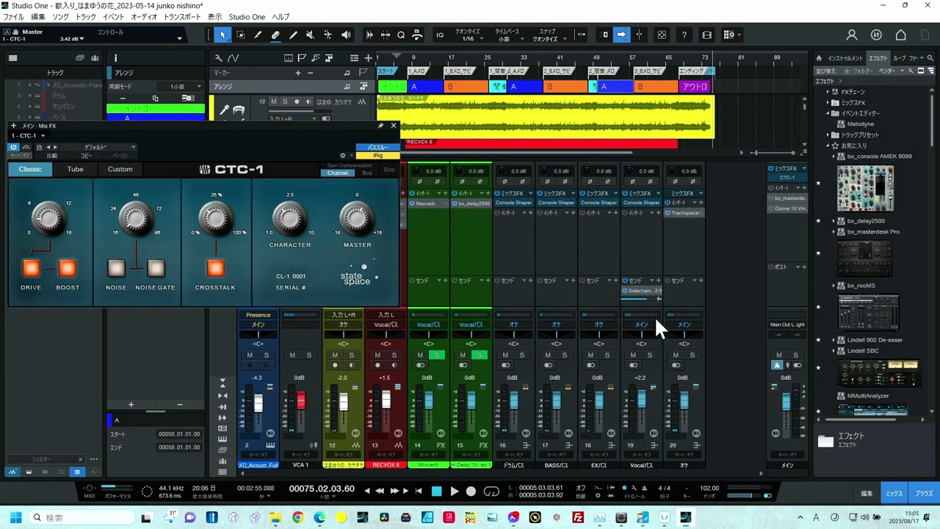
# Close CTC-1, show the hidden tracks from ドラム through VOCAL and hide the mixer
pyautogui.click(393, 126)
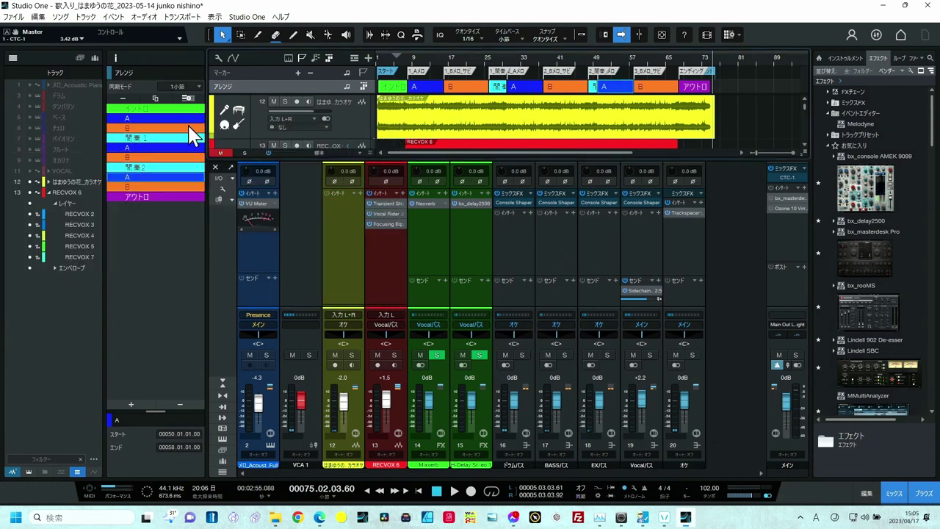
pyautogui.moveTo(31, 93); pyautogui.dragTo(40, 166)
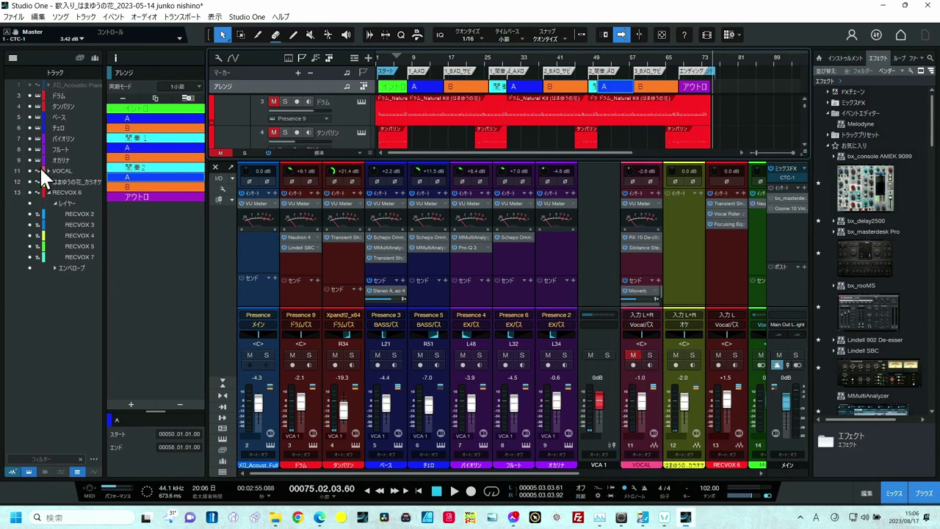
pyautogui.press('F3')
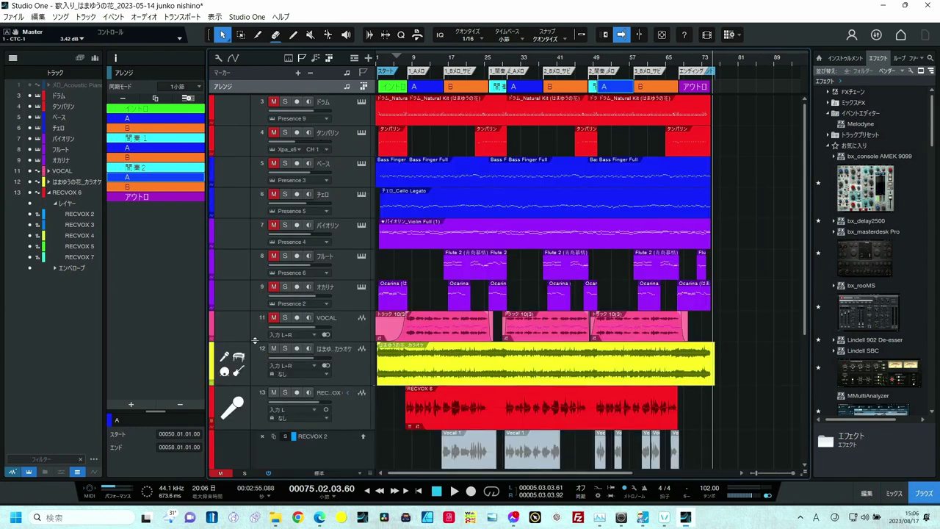